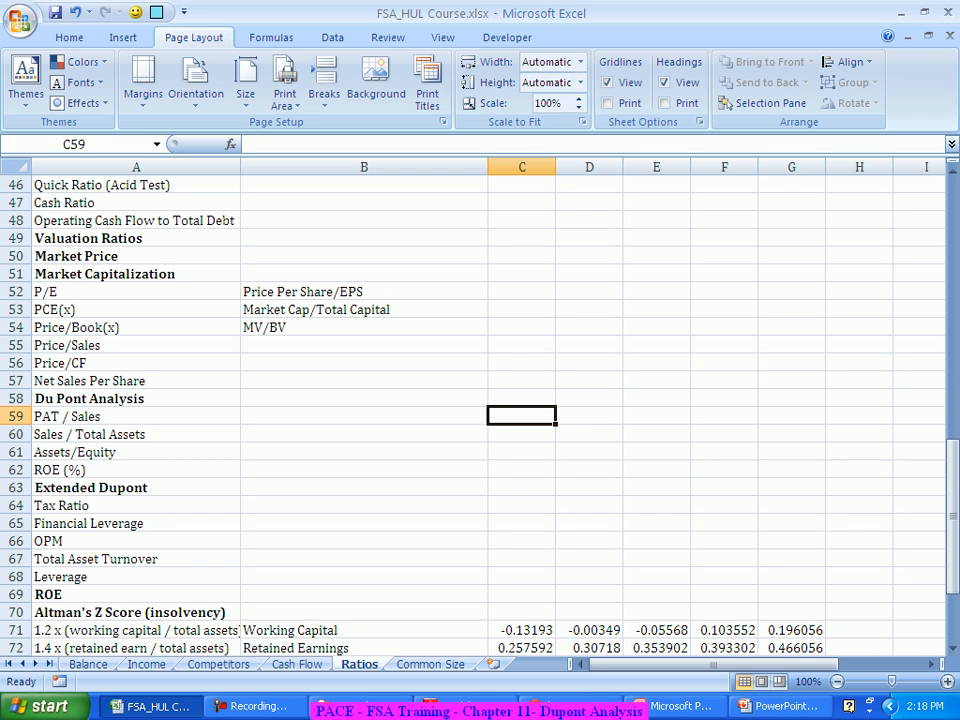
- Link PAT / Sales in C59 to the PAT margin in C14 and fill the formula across to G59
type("=")
scroll(480, 400, "up", 12)
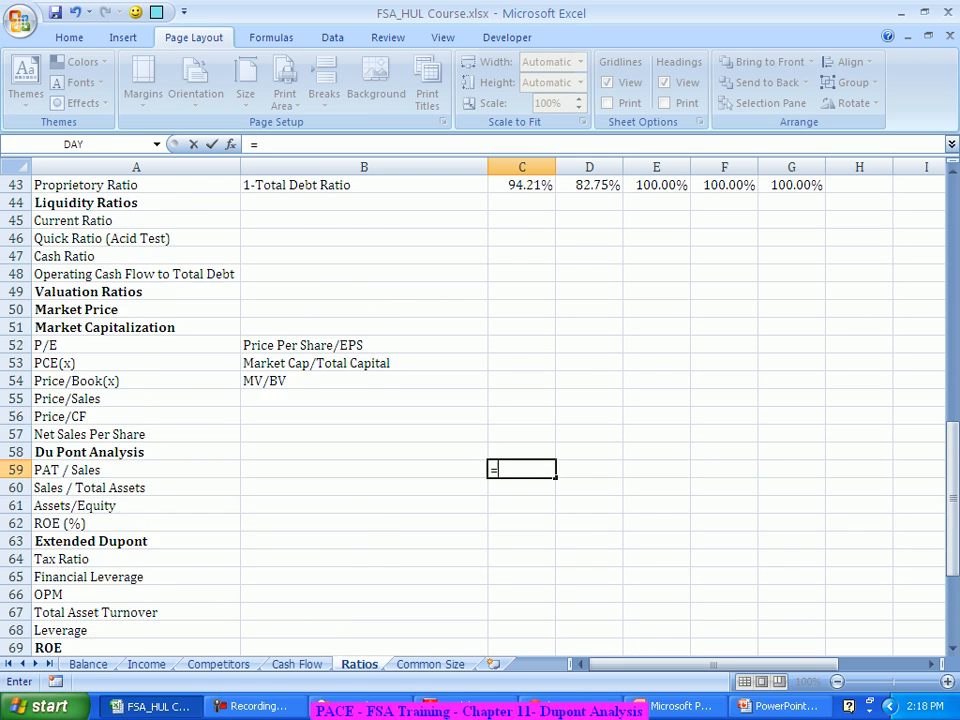
scroll(480, 400, "up", 3)
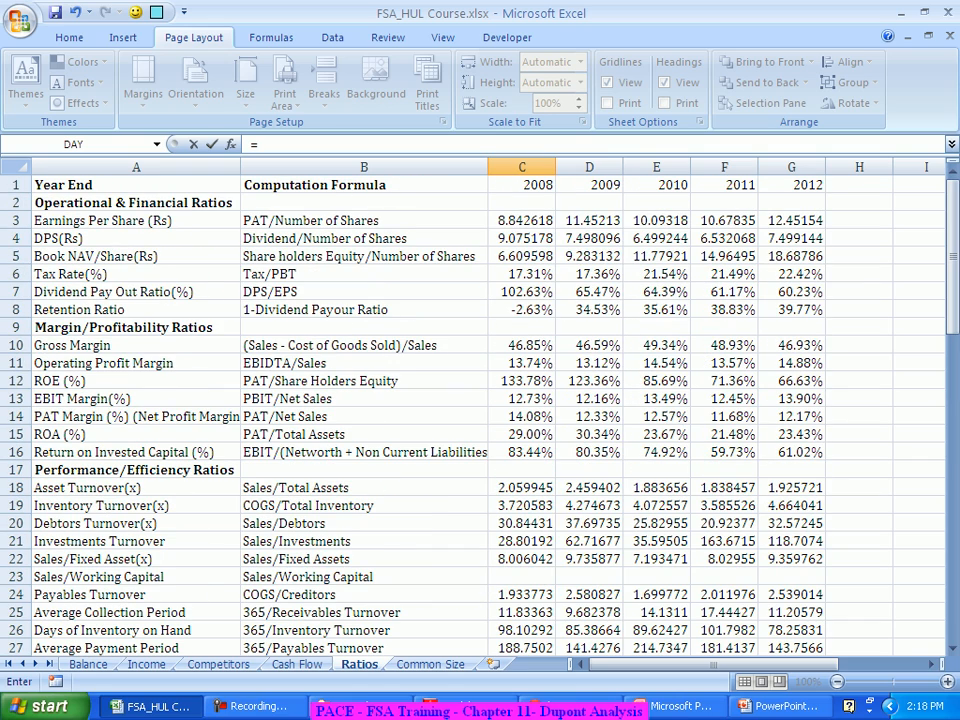
left_click(522, 416)
key("Return")
scroll(480, 400, "down", 1)
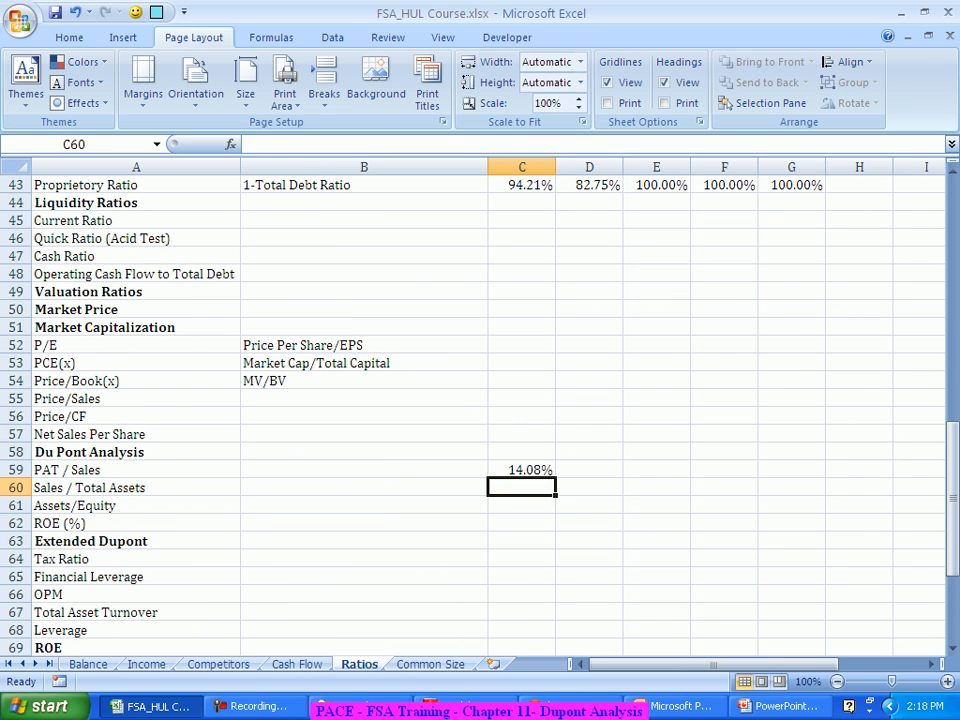
left_click(522, 469)
left_click_drag(555, 477, 825, 477)
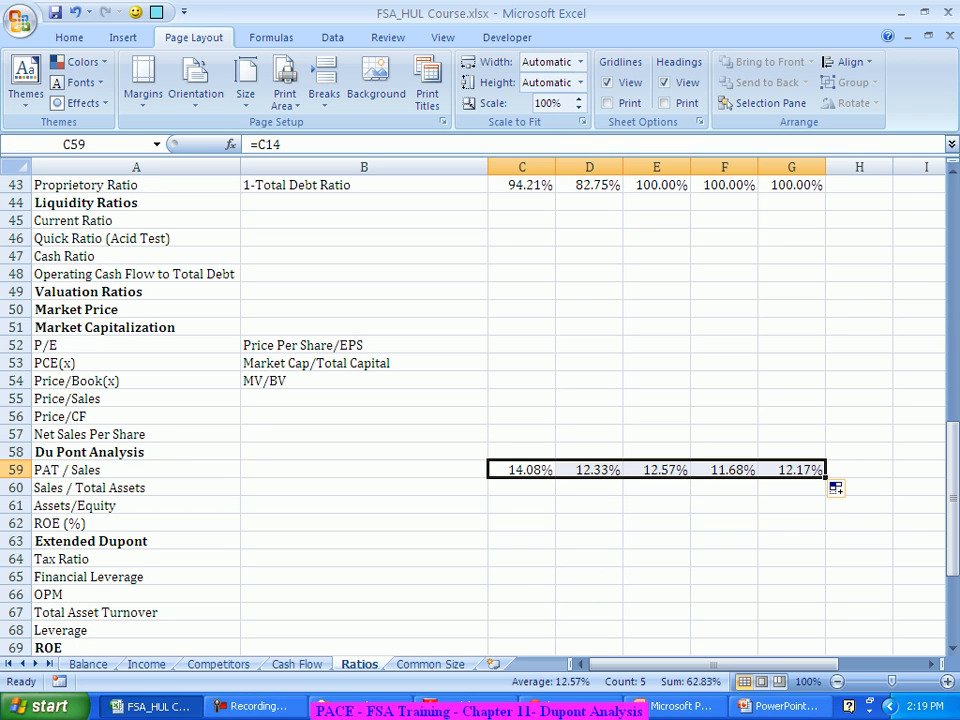
- Link Sales / Total Assets in C60 to the asset turnover in C18 and fill the formula across to G60
key("Down")
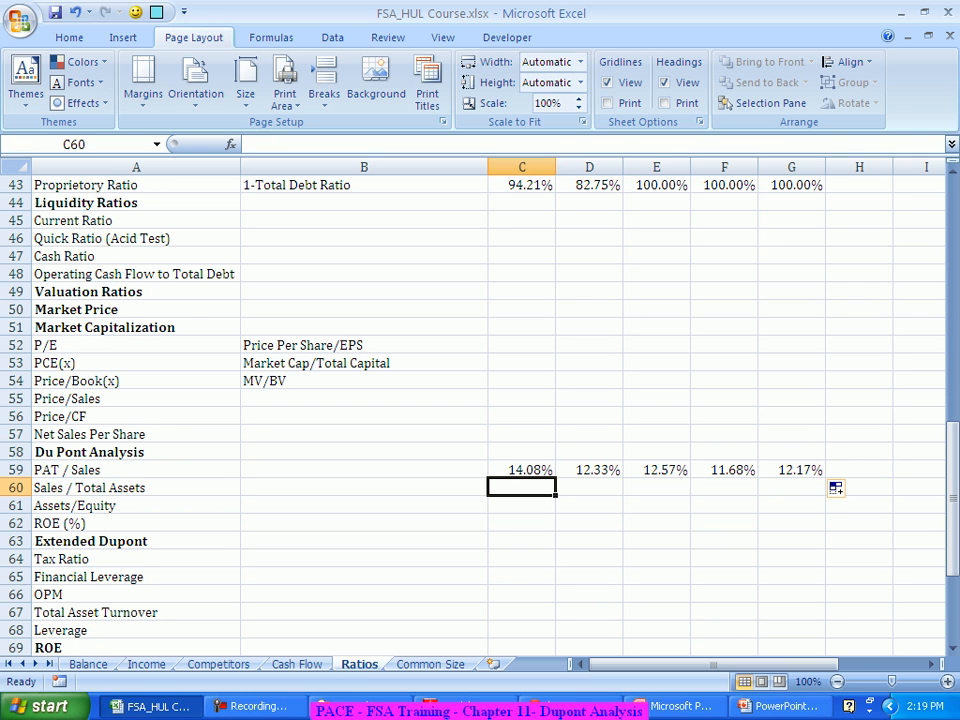
type("=")
scroll(480, 410, "up", 11)
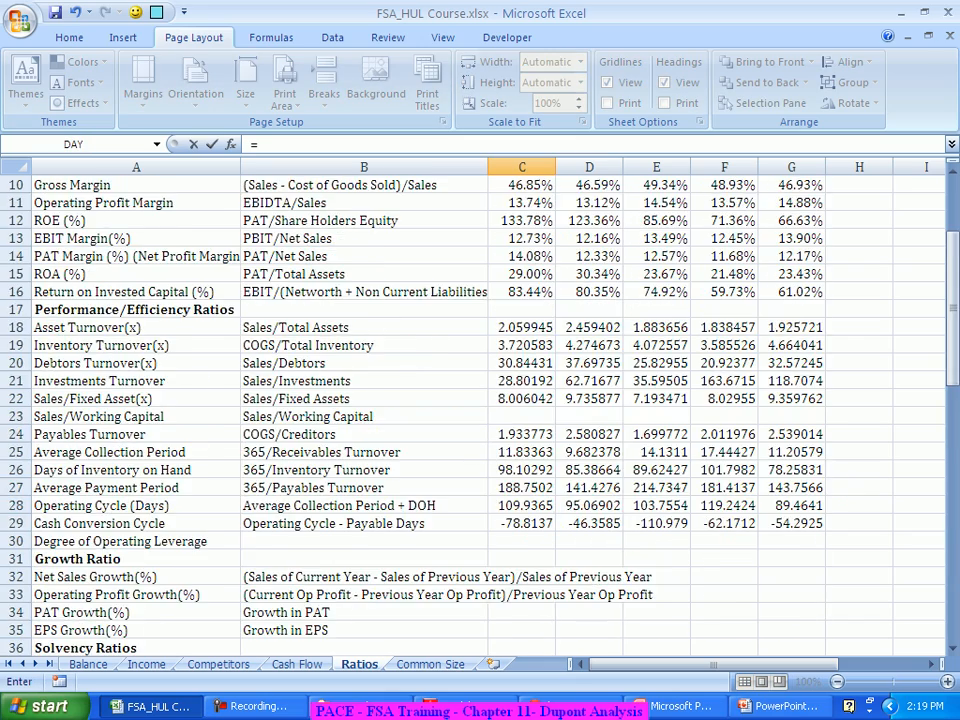
scroll(480, 410, "up", 3)
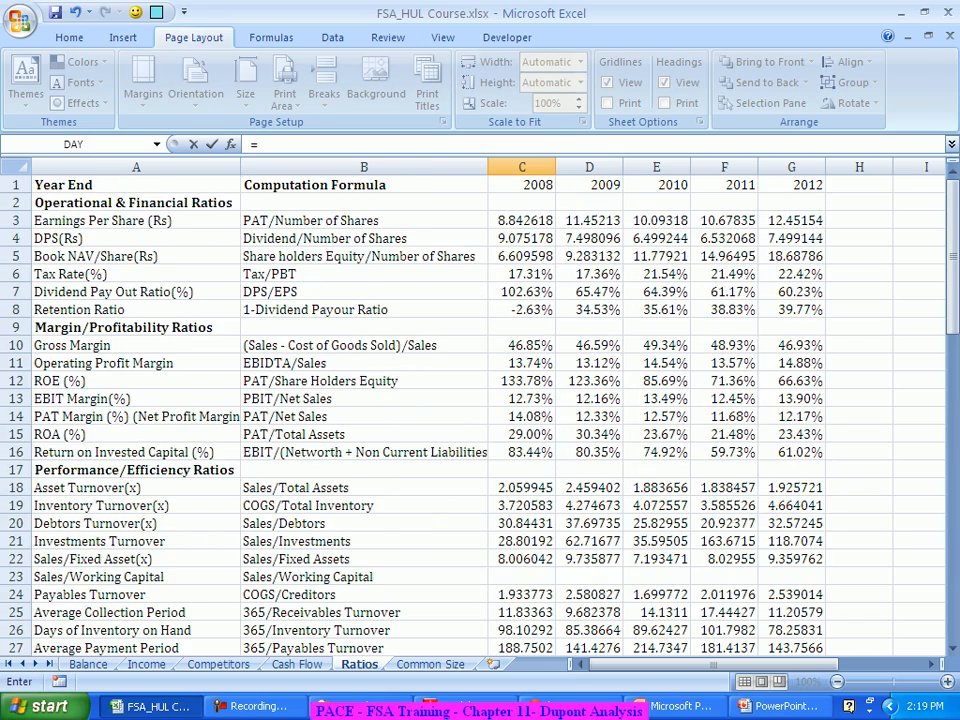
left_click(522, 487)
key("Return")
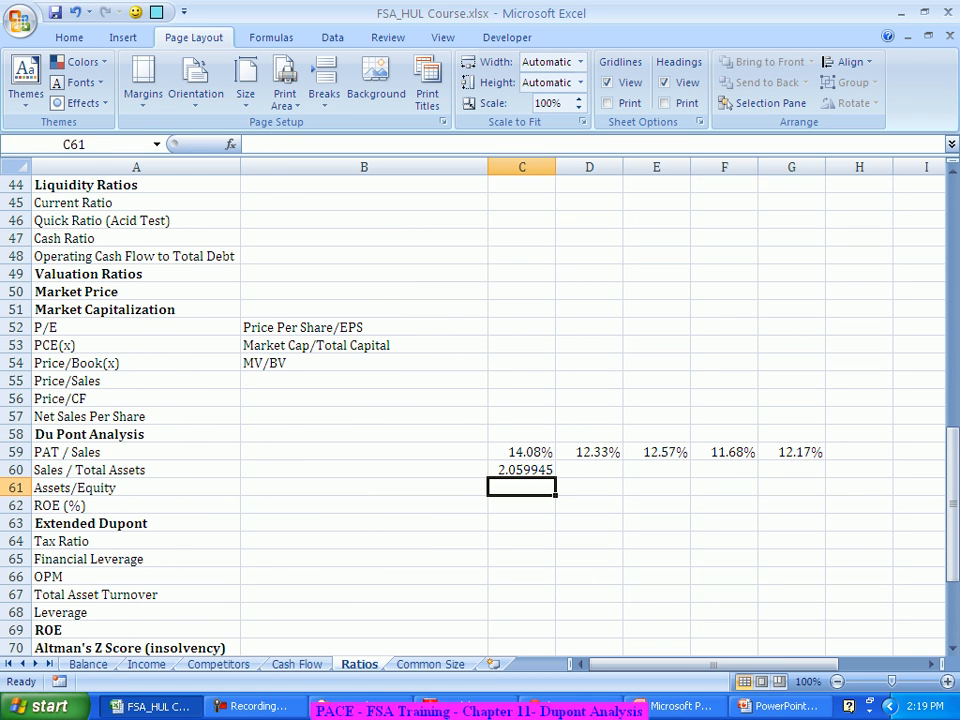
left_click(522, 470)
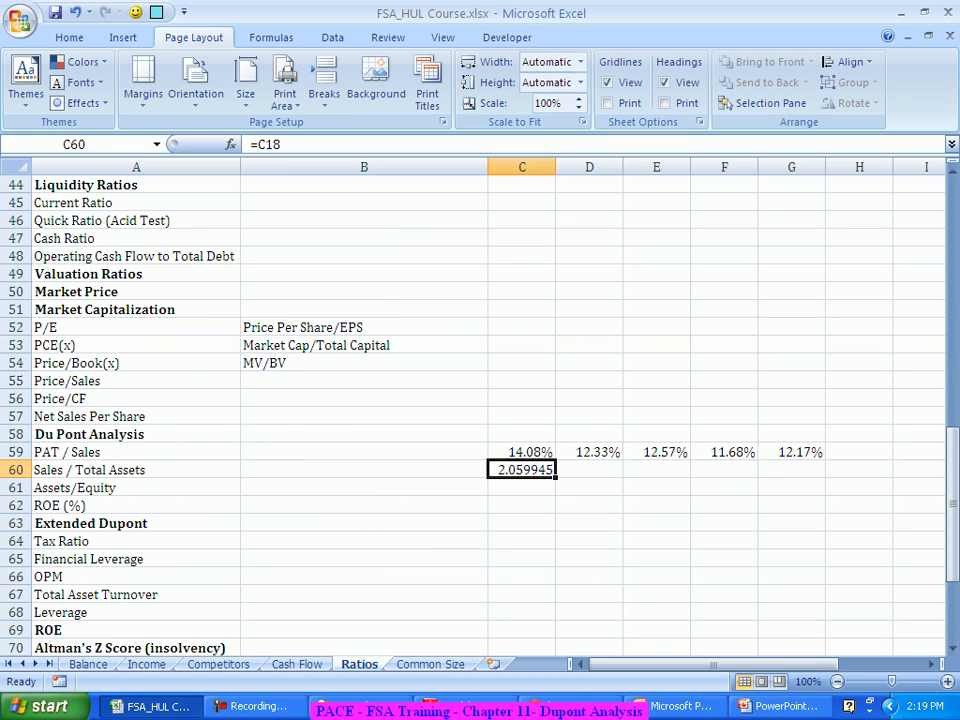
left_click_drag(555, 477, 824, 474)
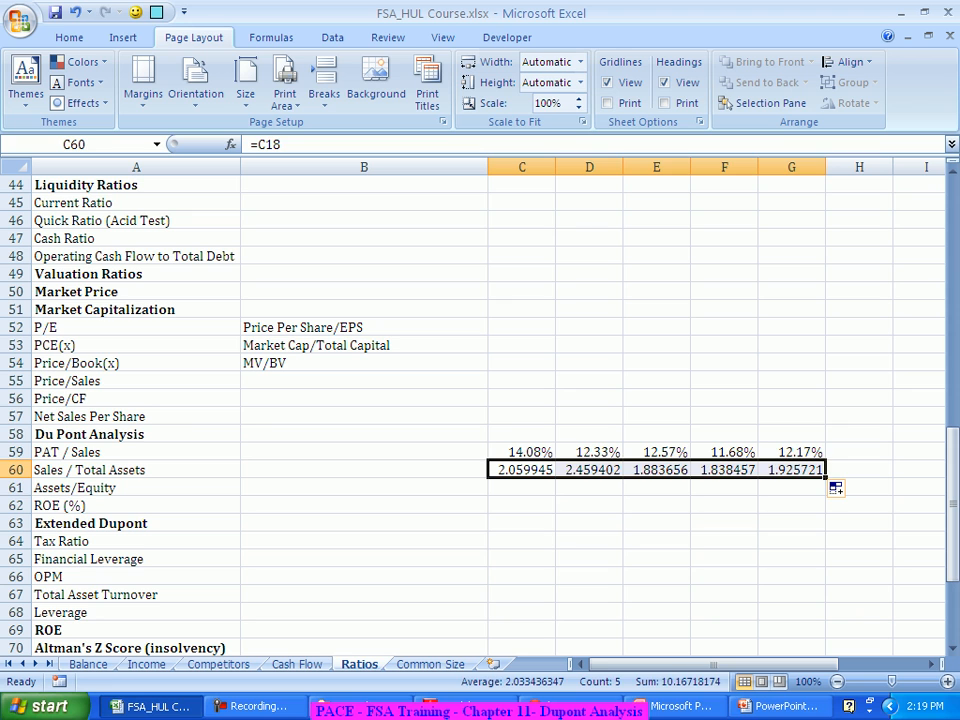
- Calculate Assets/Equity in C61 as =Balance!C23/Balance!C8 and fill the formula across to G61
left_click(521, 488)
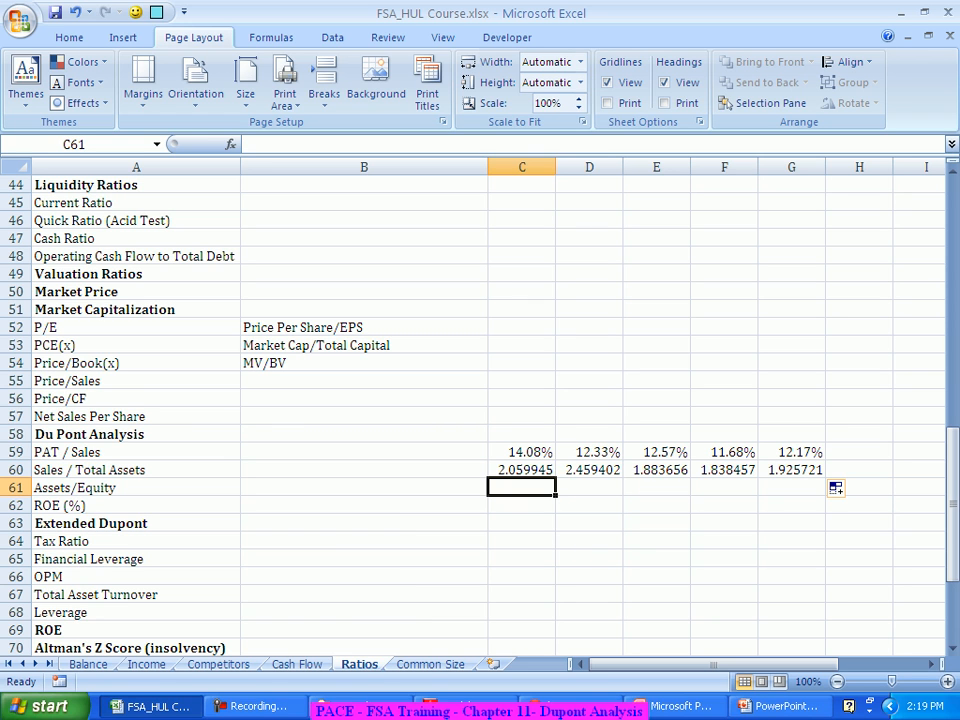
type("=")
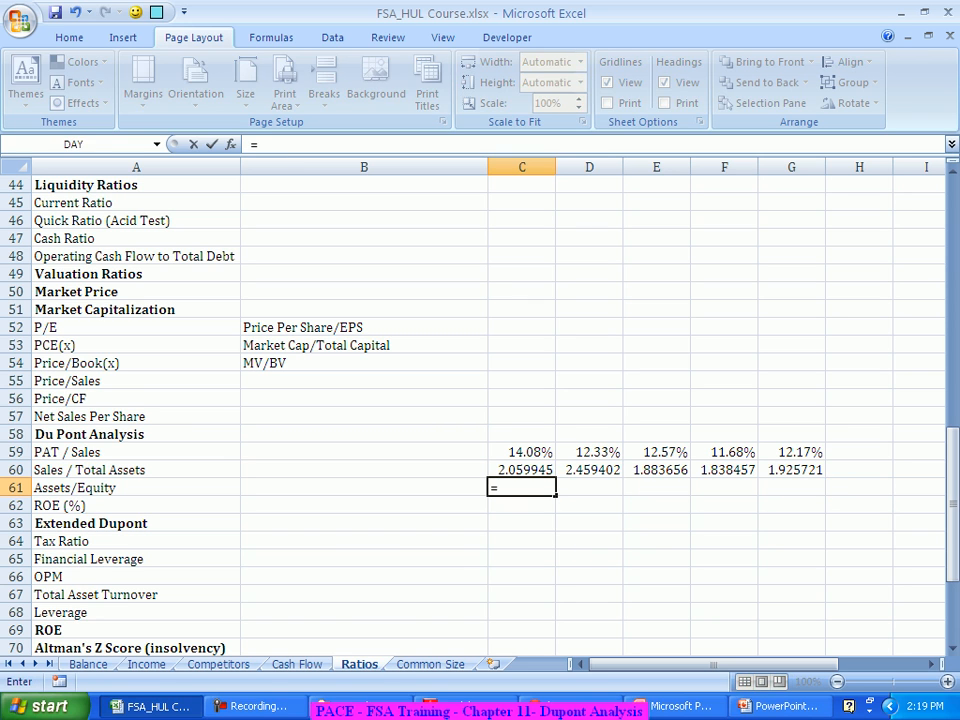
left_click(88, 664)
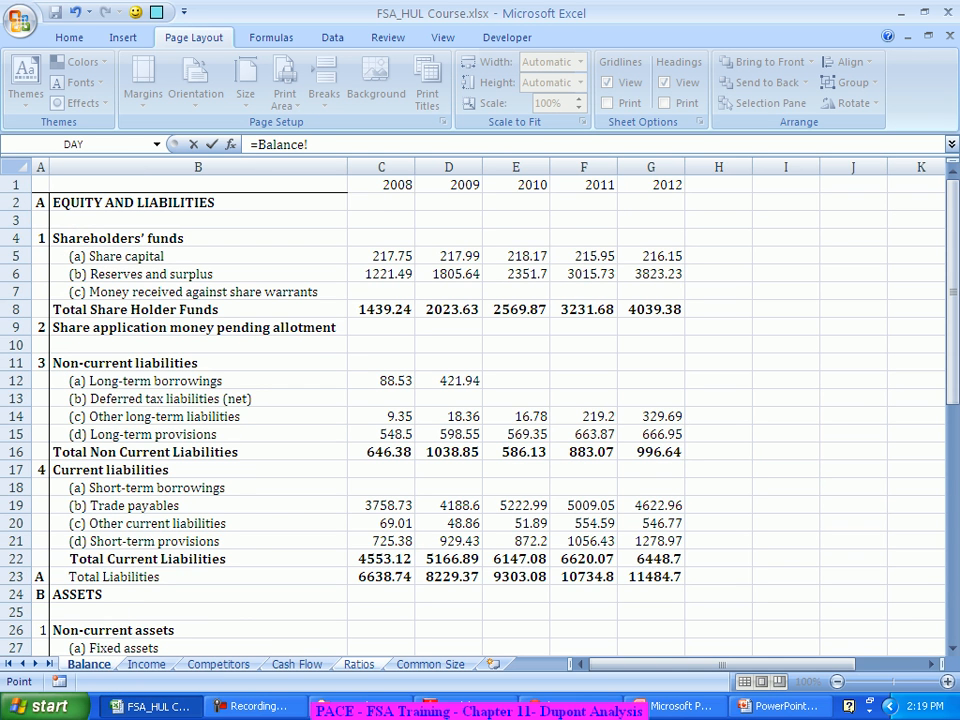
left_click(381, 576)
type("/")
left_click(381, 310)
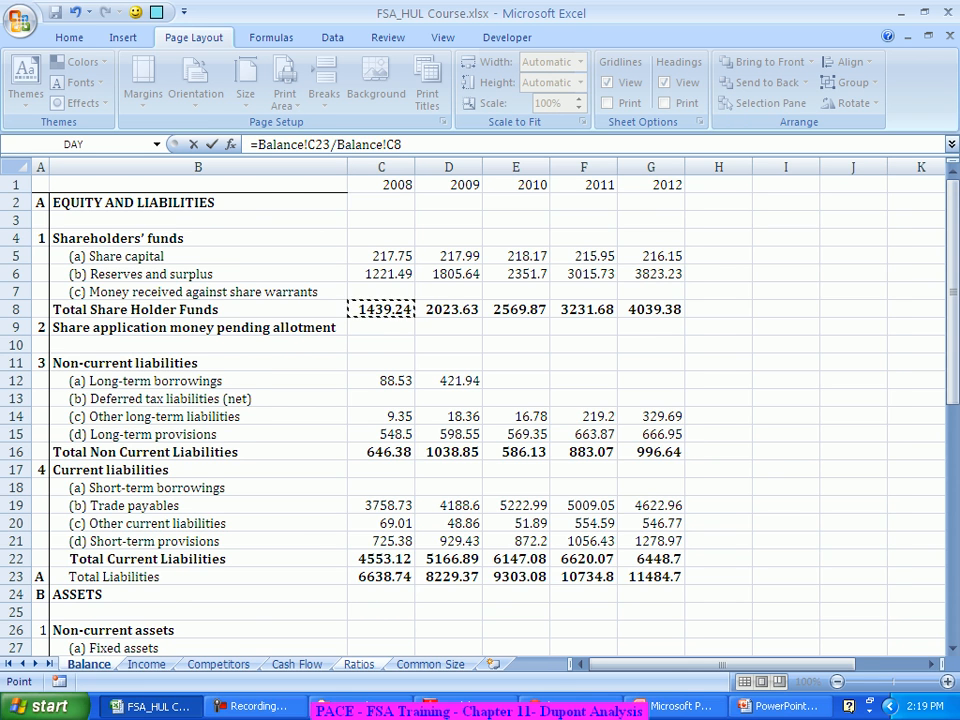
key("Return")
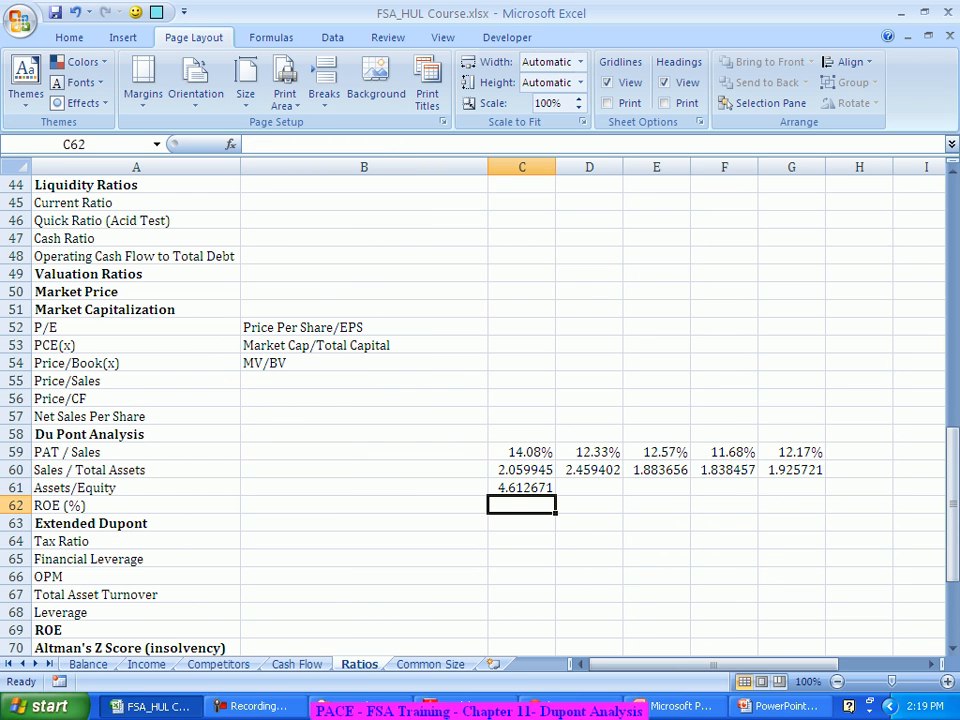
left_click(521, 488)
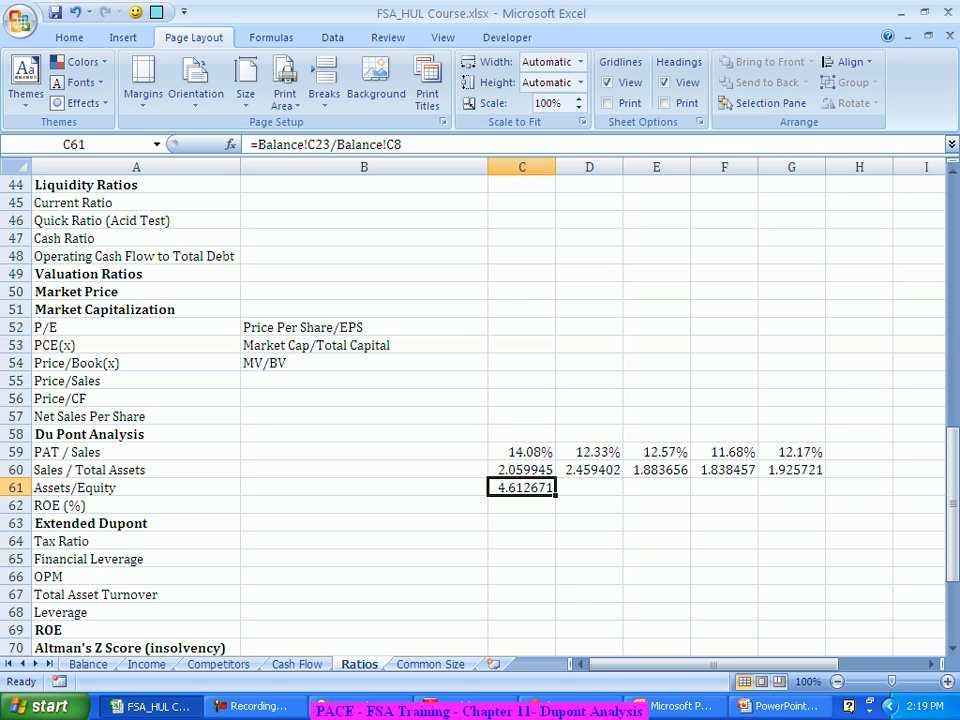
left_click_drag(555, 495, 815, 492)
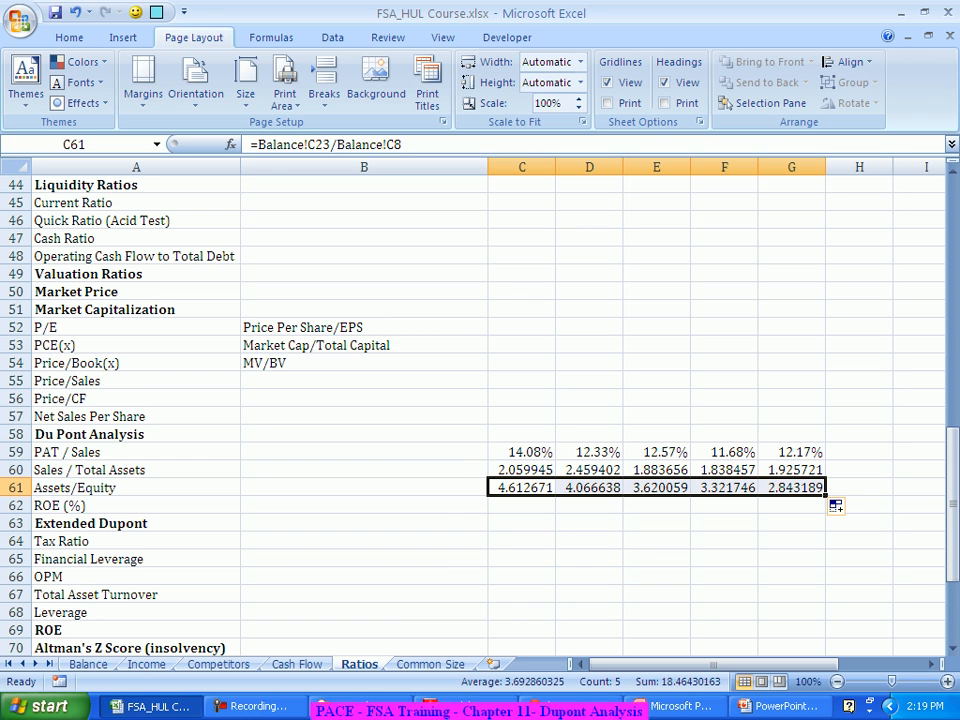
- Calculate the Du Pont ROE (%) in C62 as =C59*C60*C61 and fill the formula across to G62
left_click(522, 505)
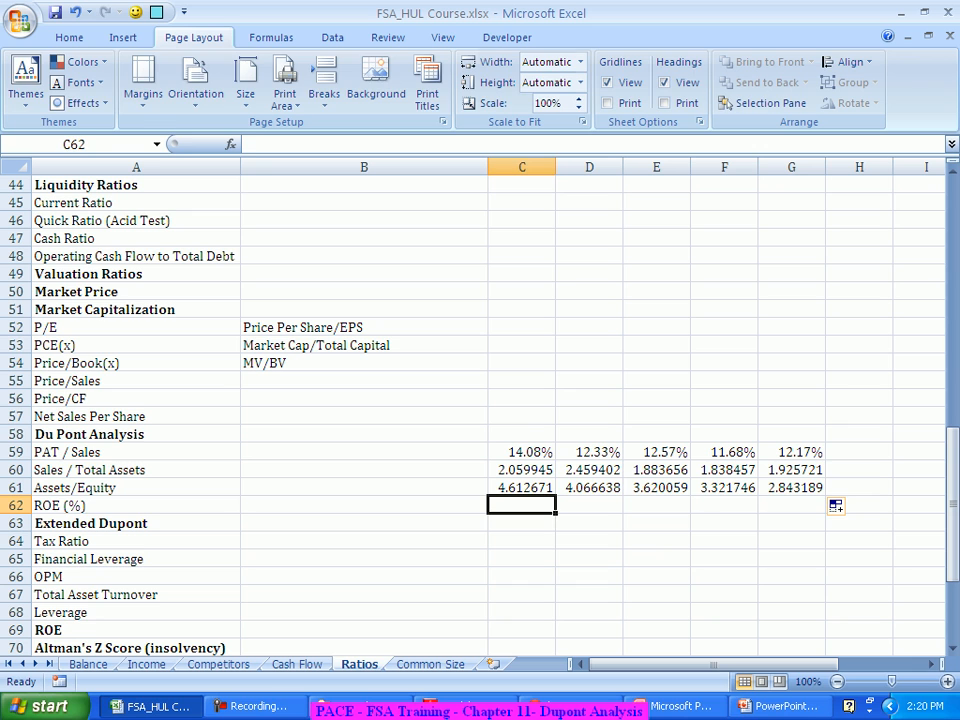
type("=")
key("Up")
key("Up")
key("Up")
type("*")
key("Up")
key("Up")
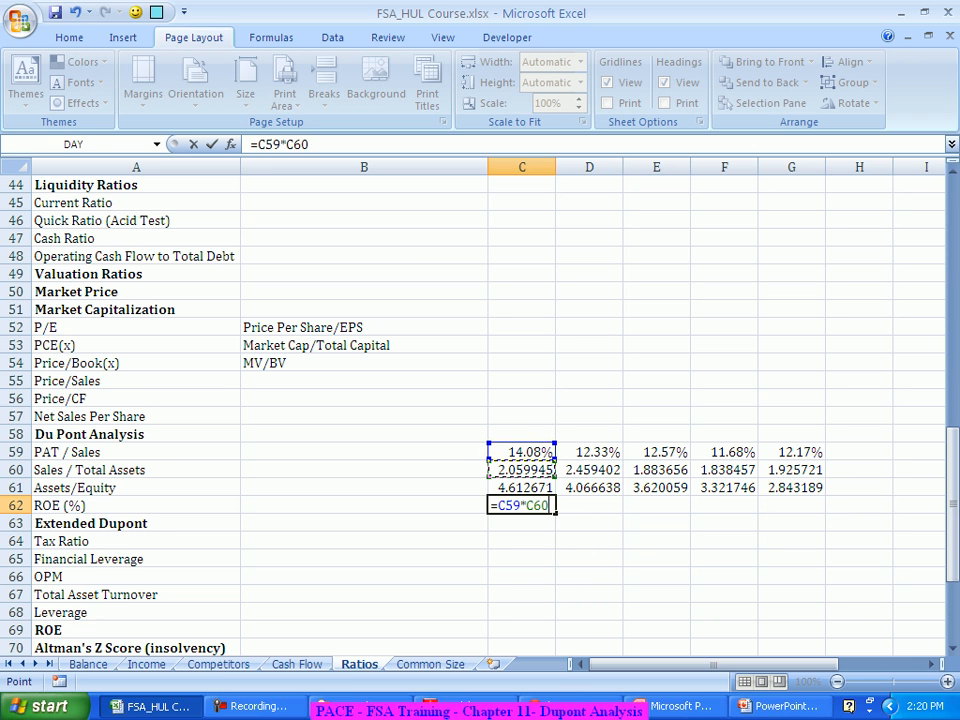
type("*")
key("Up")
key("Return")
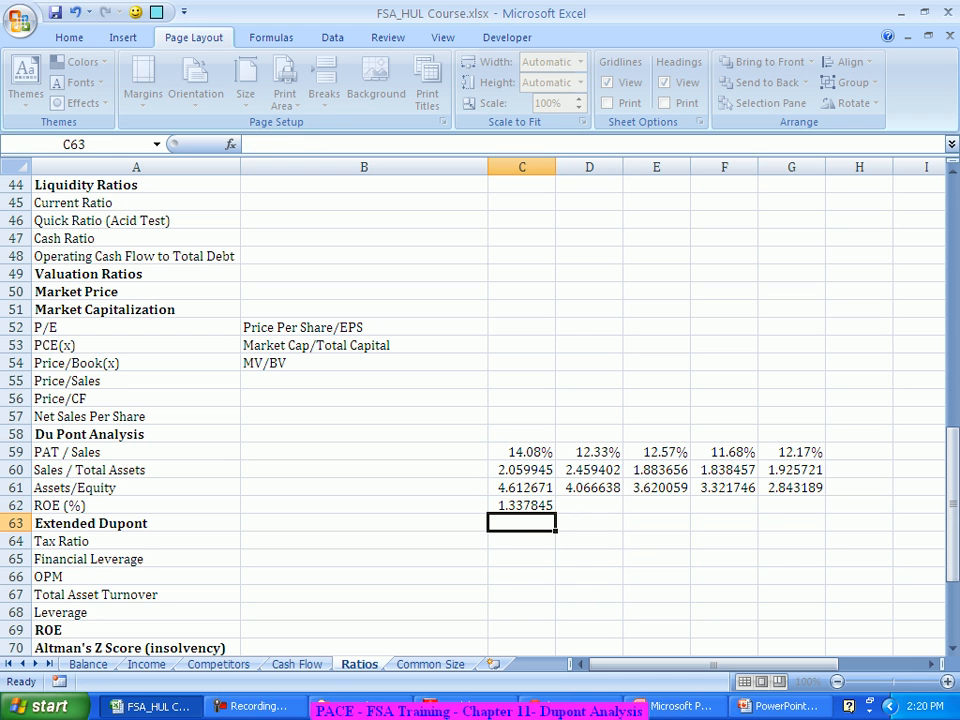
key("Up")
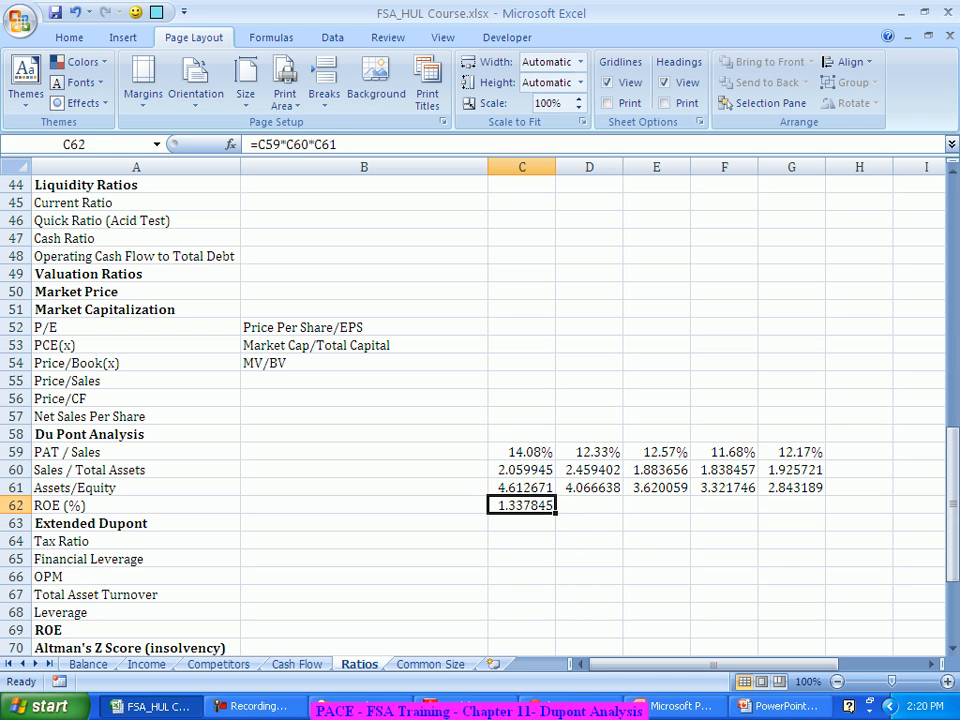
left_click_drag(556, 512, 823, 510)
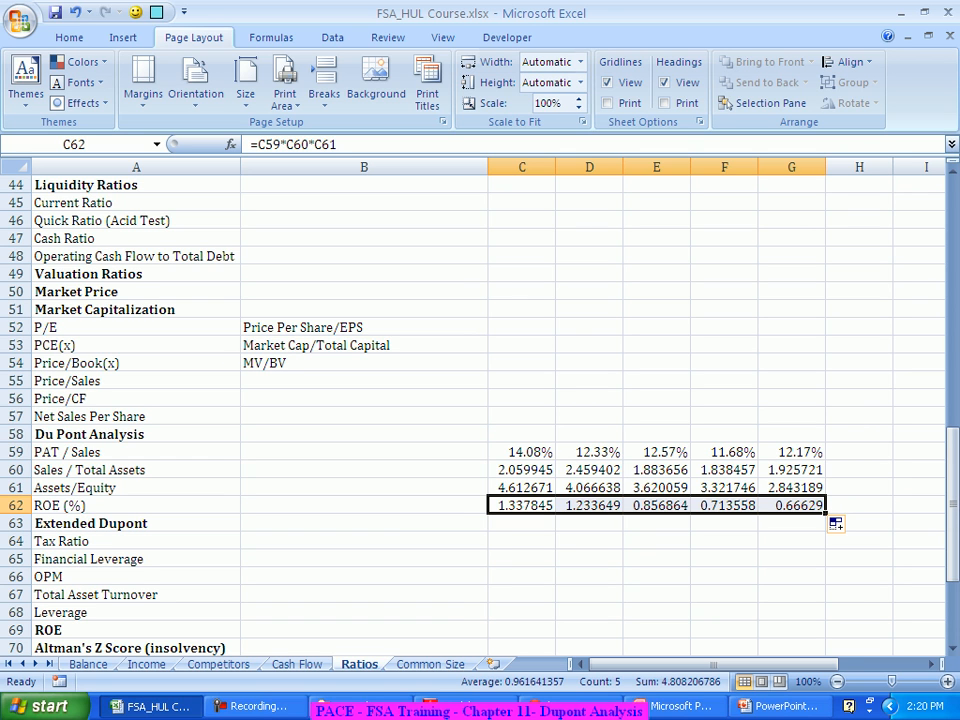
left_click_drag(791, 452, 791, 487)
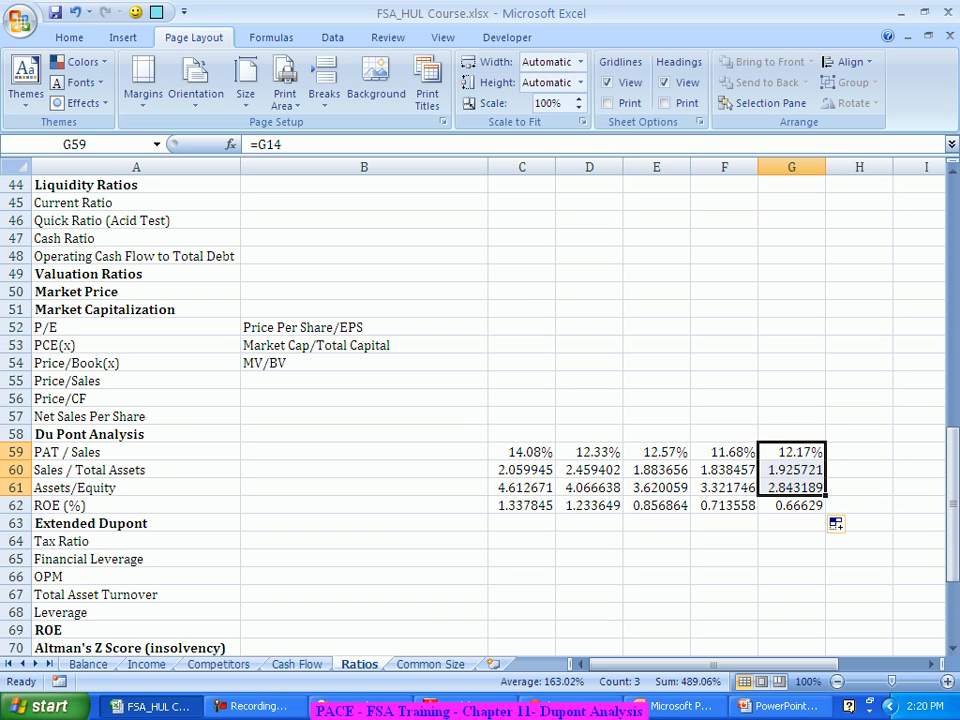
left_click(791, 488)
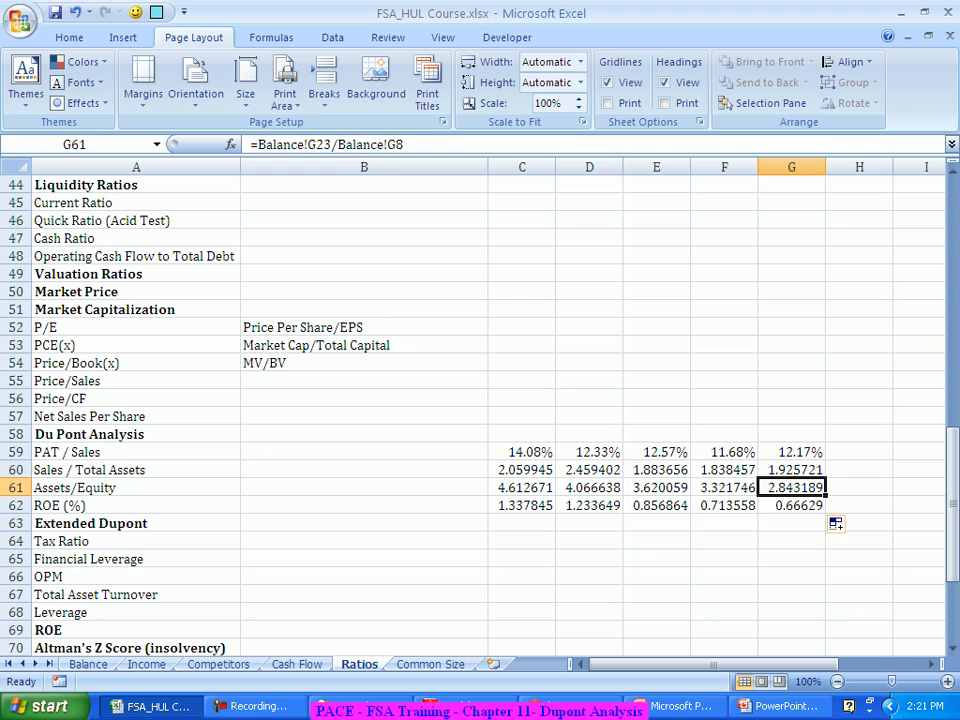
left_click(791, 434)
left_click(791, 452)
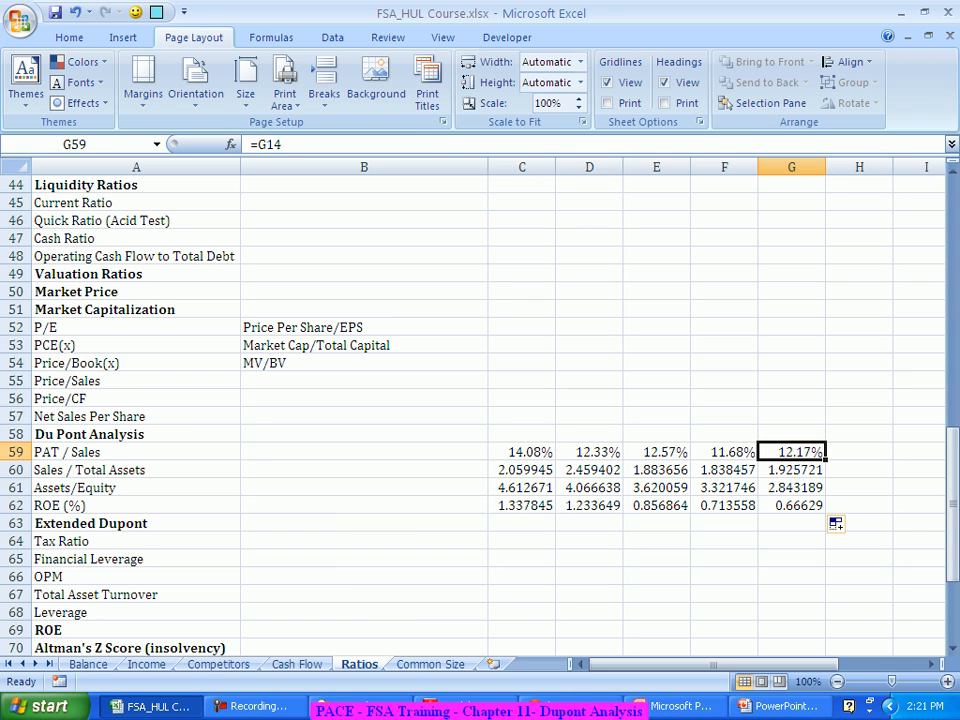
left_click(522, 452)
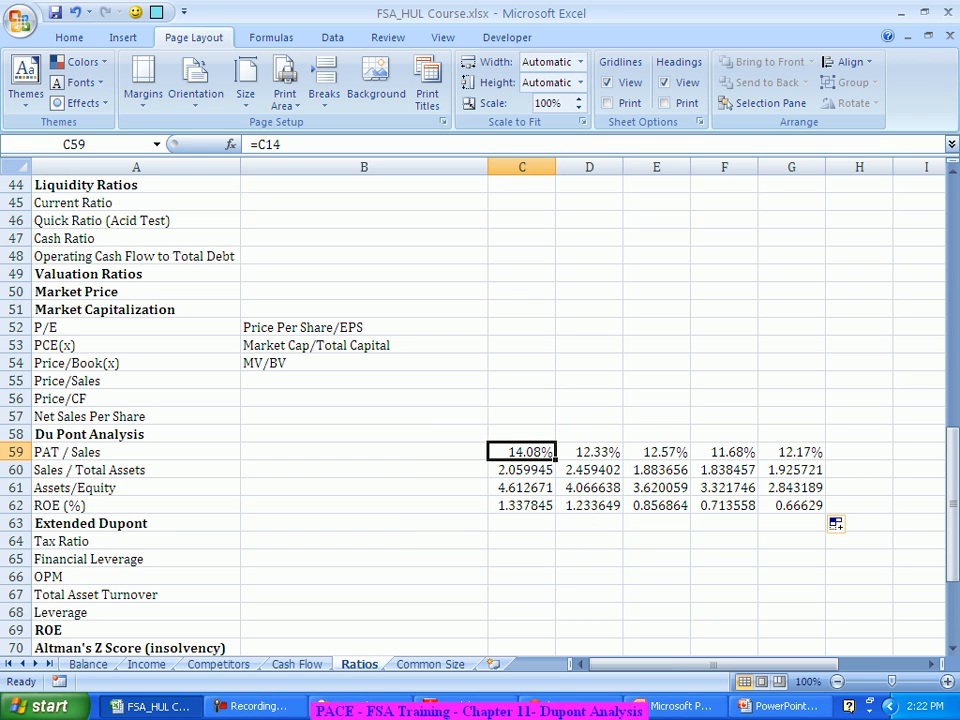
- Try 12.32% as the 2012 PAT / Sales value in G59, and undo the entry
left_click(791, 452)
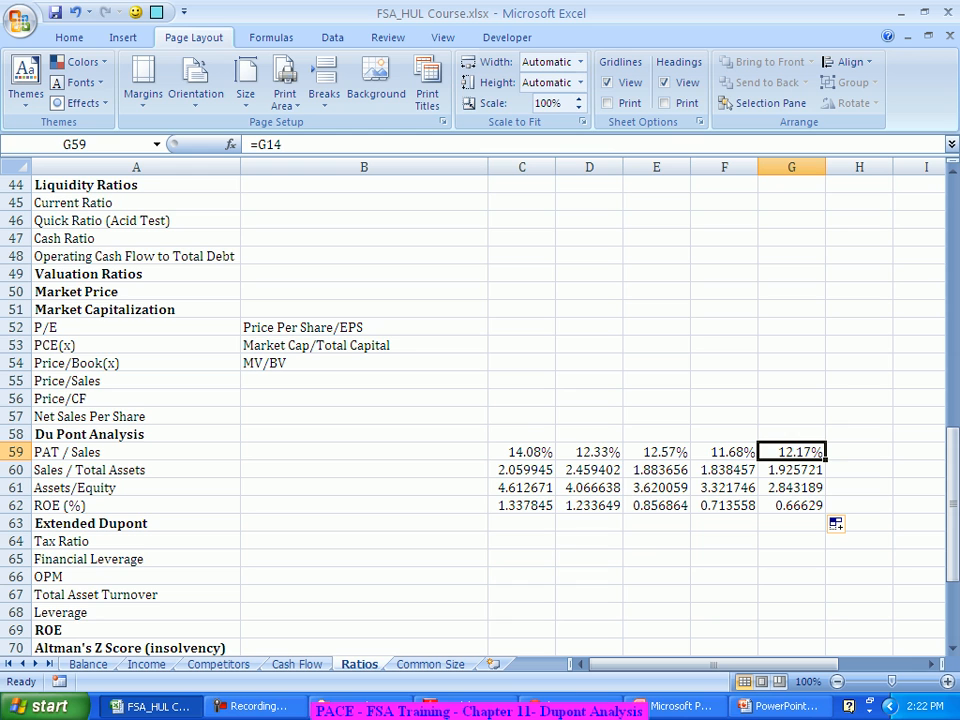
type("12.32")
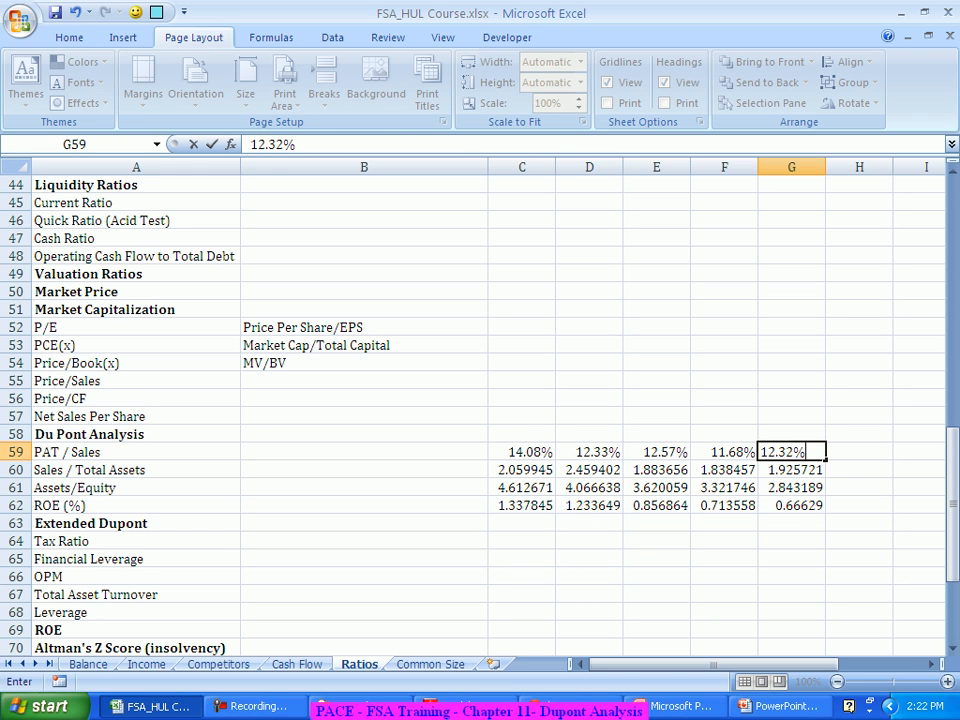
key("Return")
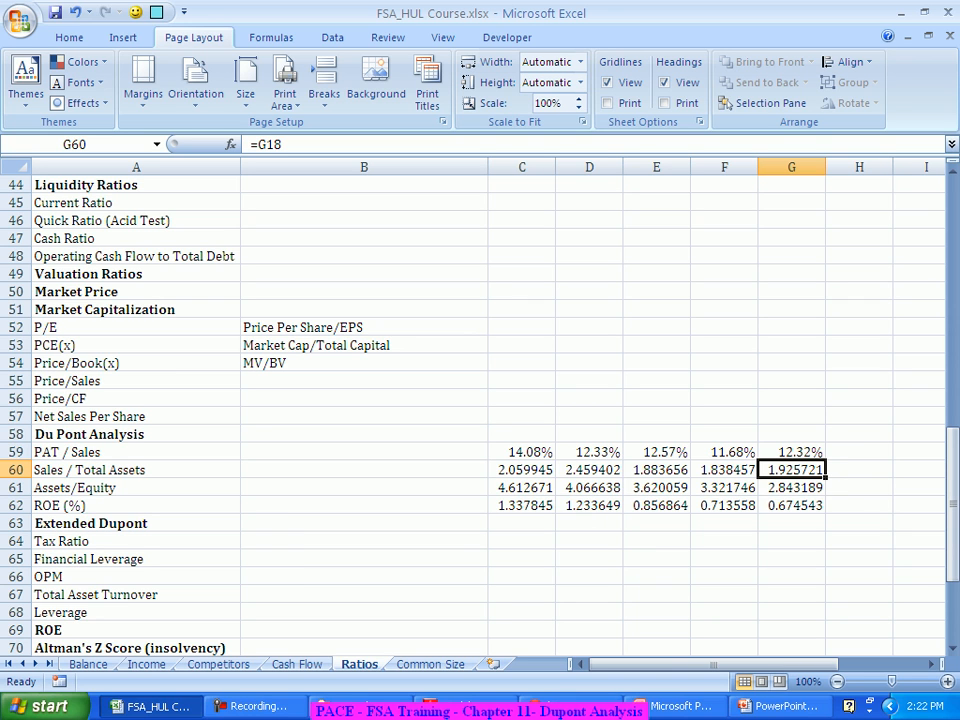
key("ctrl+z")
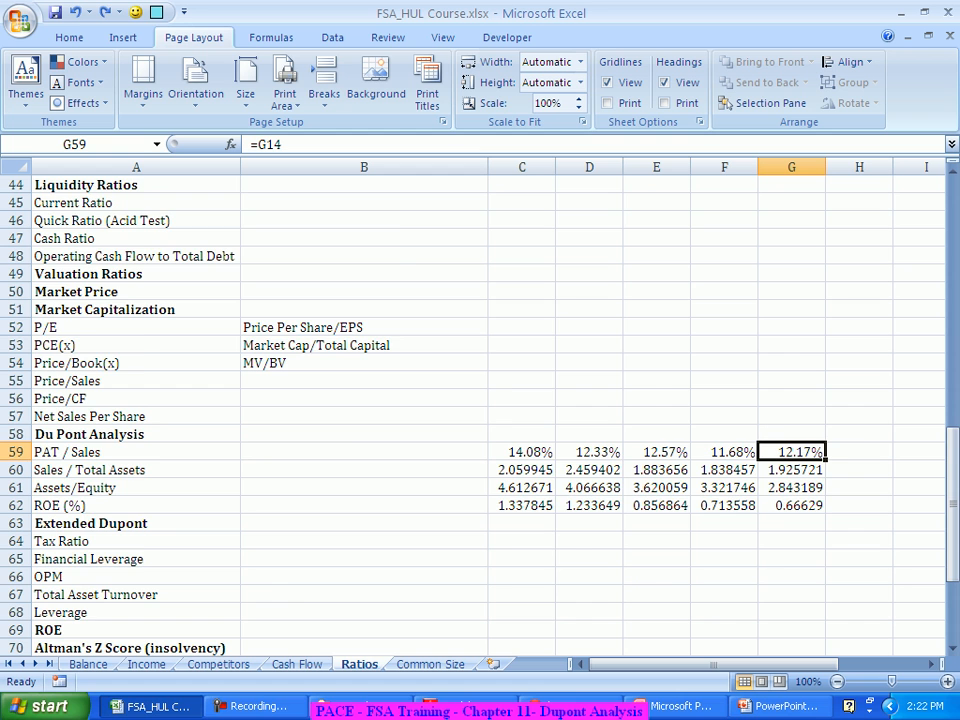
- Calculate the Extended Dupont Tax Ratio in C64 as =Income!C38/Income!C21, profit for the year over profit before tax
scroll(480, 400, "down", 2)
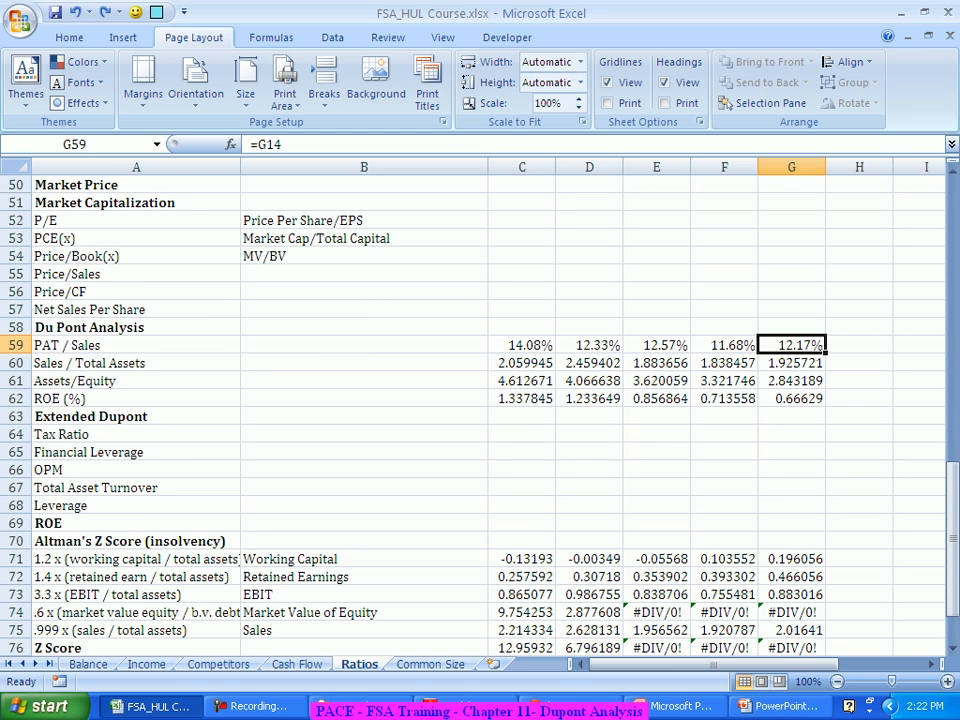
left_click(521, 452)
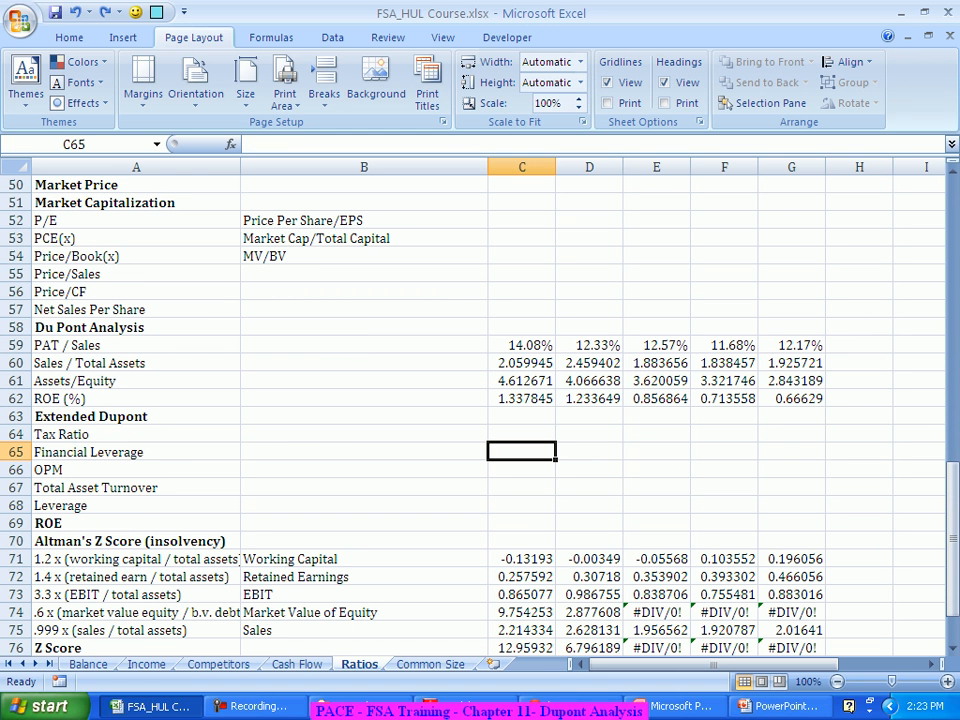
left_click(521, 434)
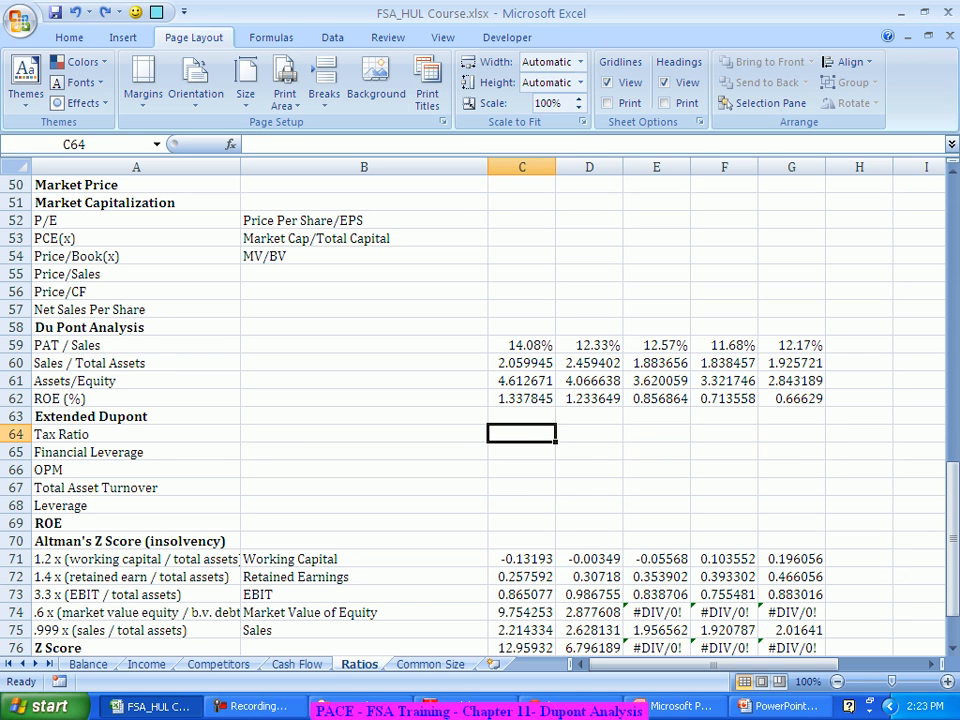
type("=")
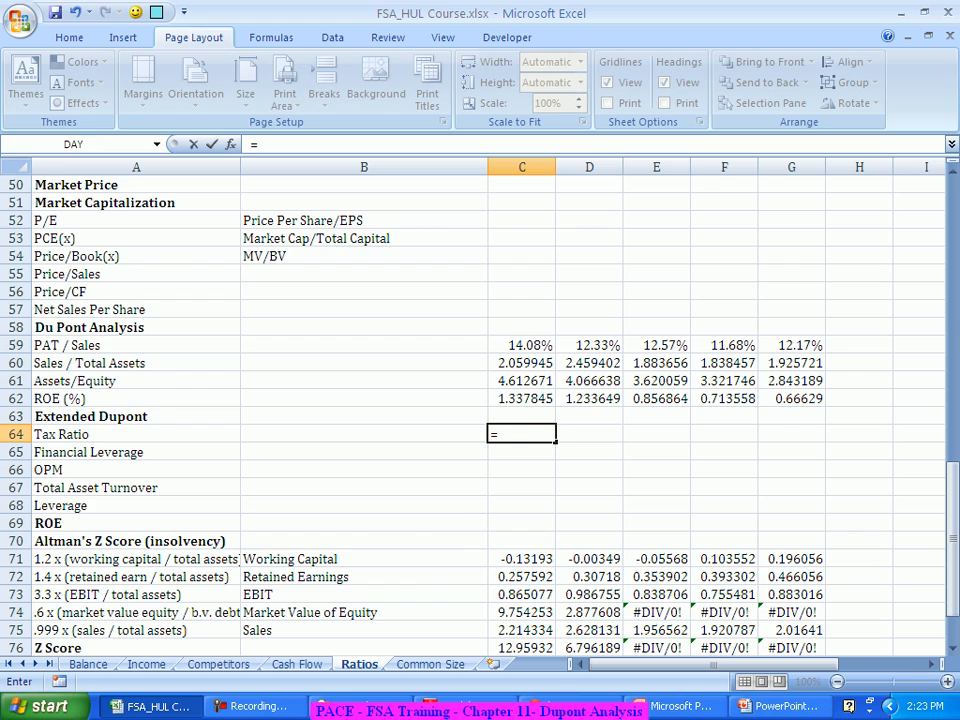
left_click(146, 664)
scroll(480, 410, "down", 5)
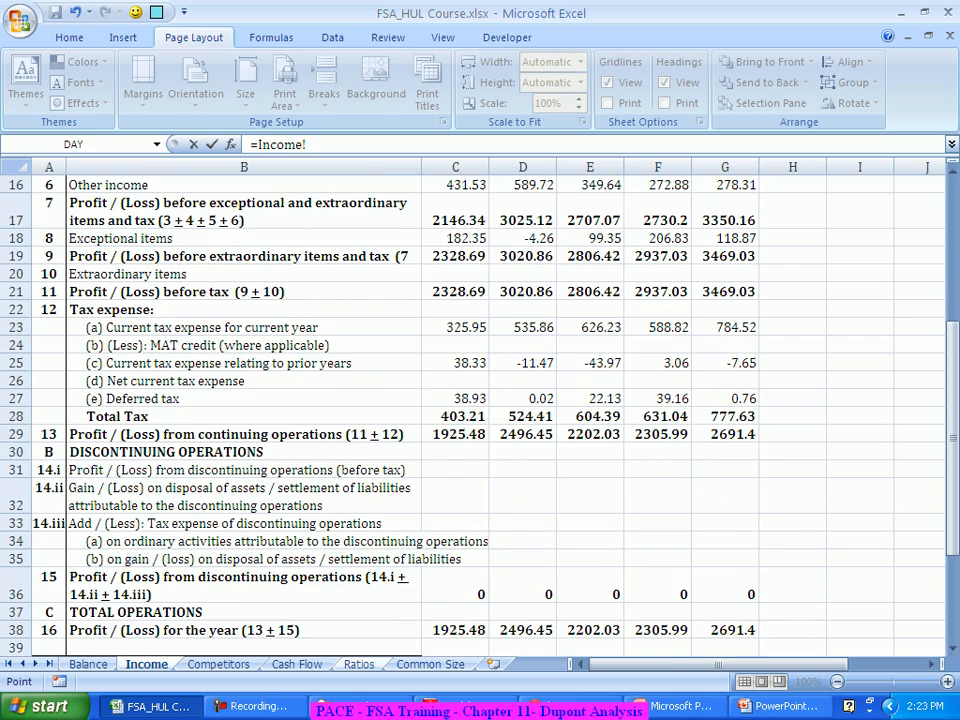
scroll(480, 410, "down", 2)
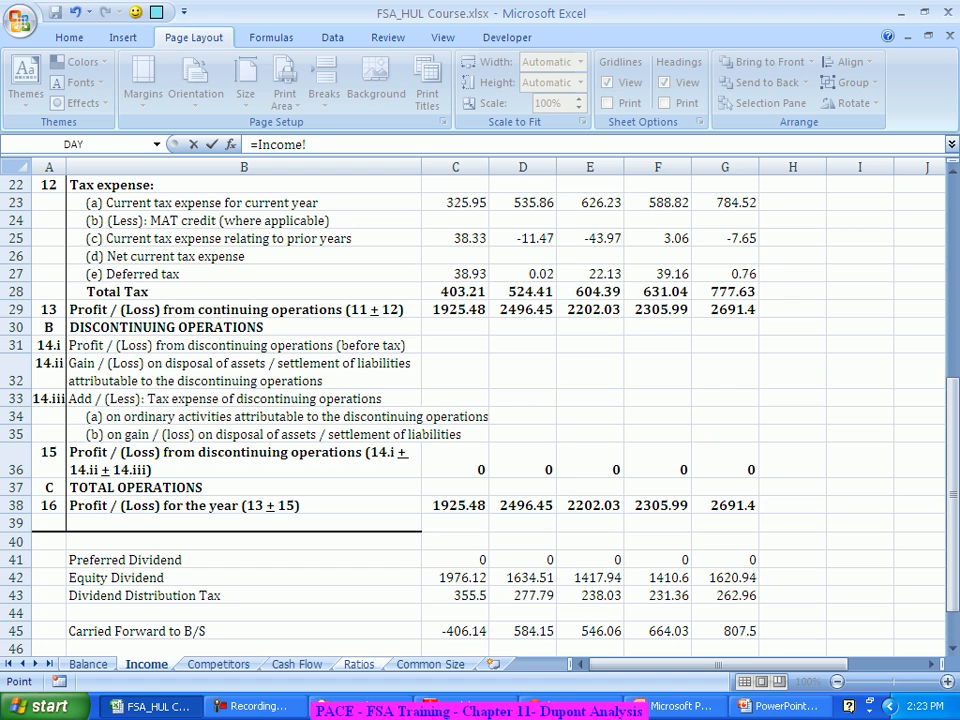
left_click(458, 505)
type("/")
scroll(480, 400, "up", 1)
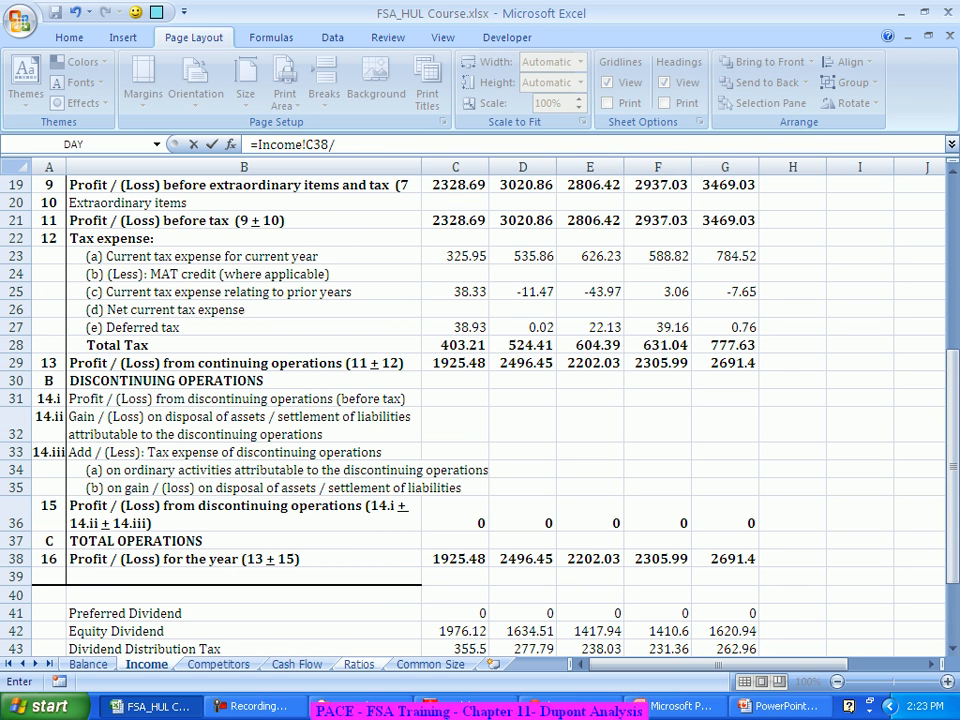
left_click(455, 220)
key("Return")
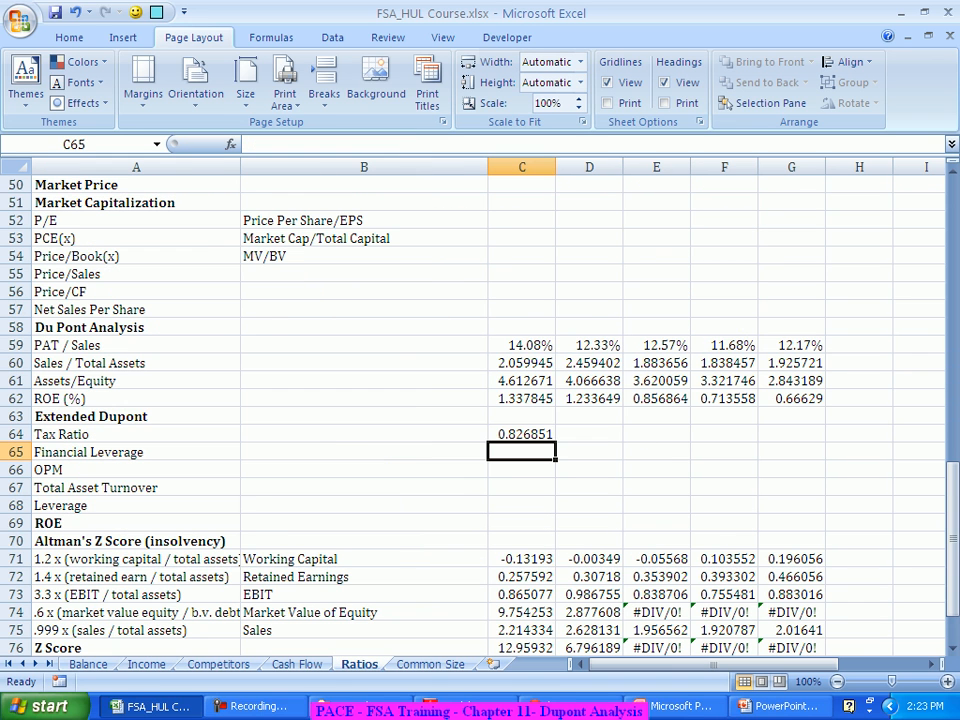
- Fill the Tax Ratio formula from C64 across to G64
left_click(521, 416)
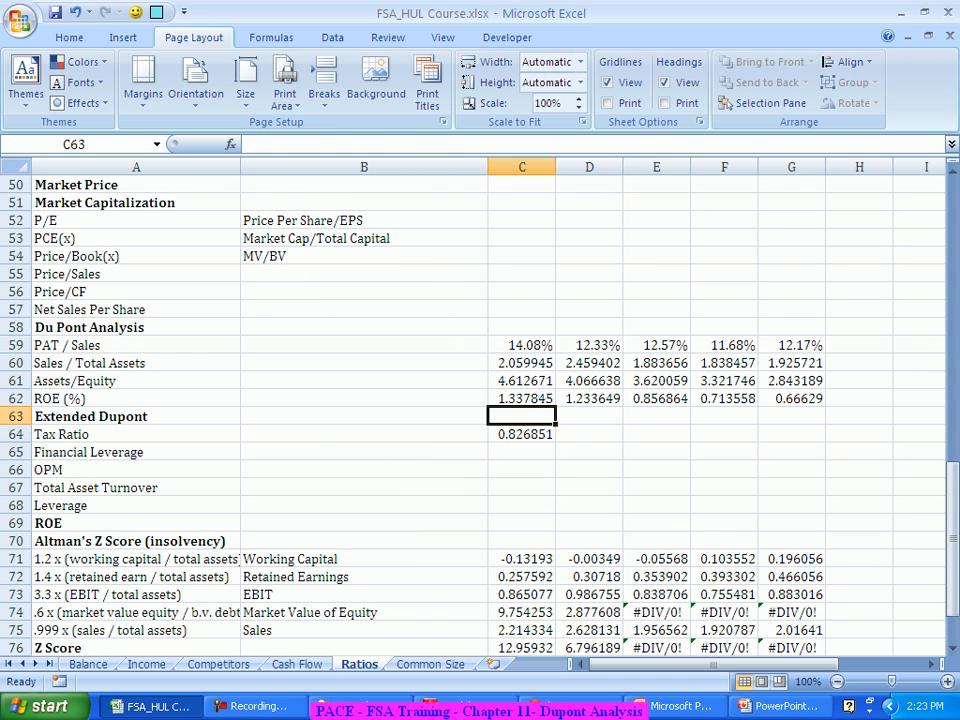
left_click(521, 434)
left_click_drag(556, 439, 824, 440)
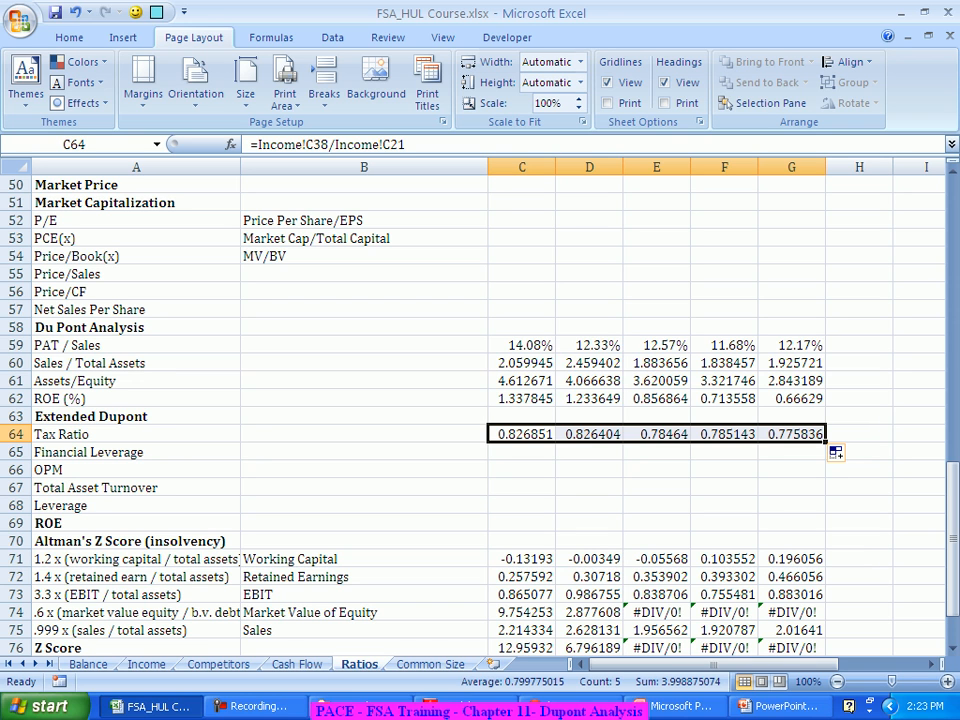
- Link the Extended Dupont Financial Leverage in C65 to the solvency ratio in C40 and fill the formula across to G65
key("Down")
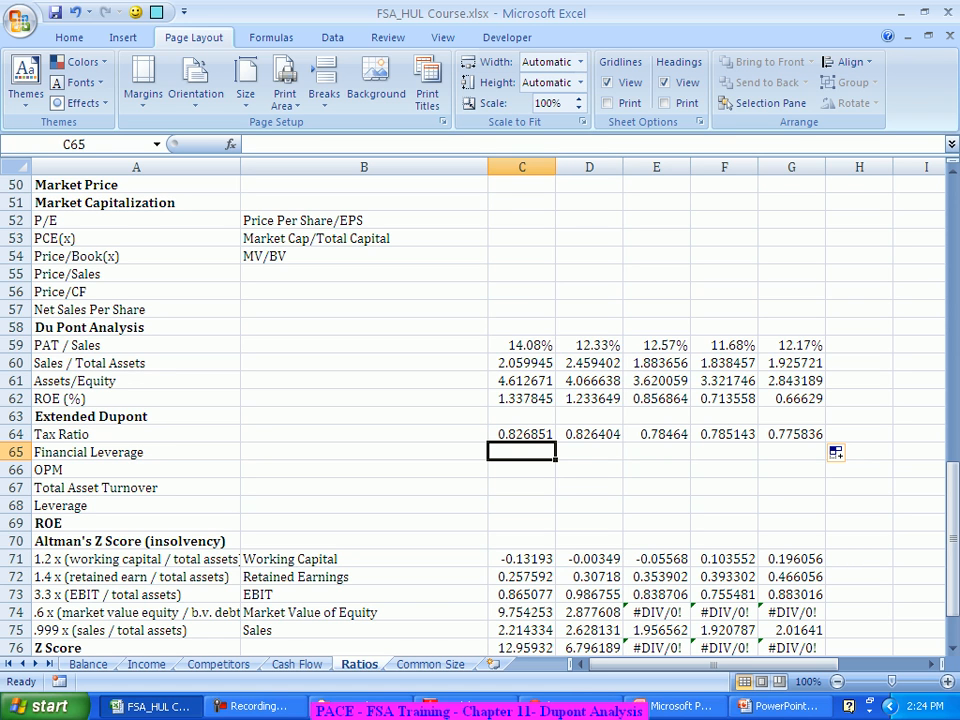
type("=")
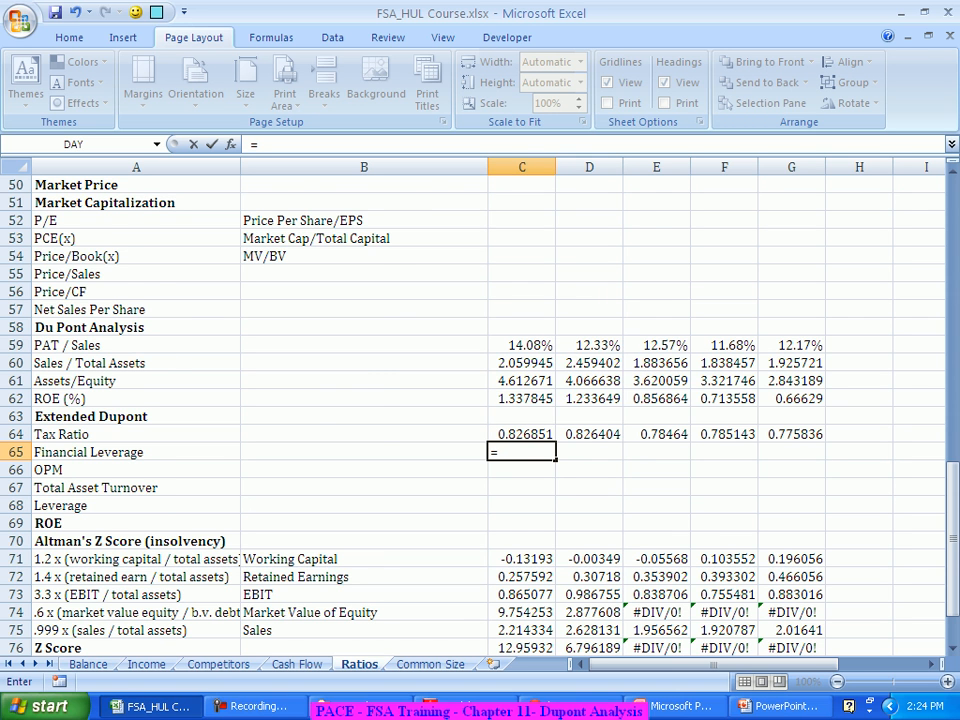
scroll(480, 400, "up", 6)
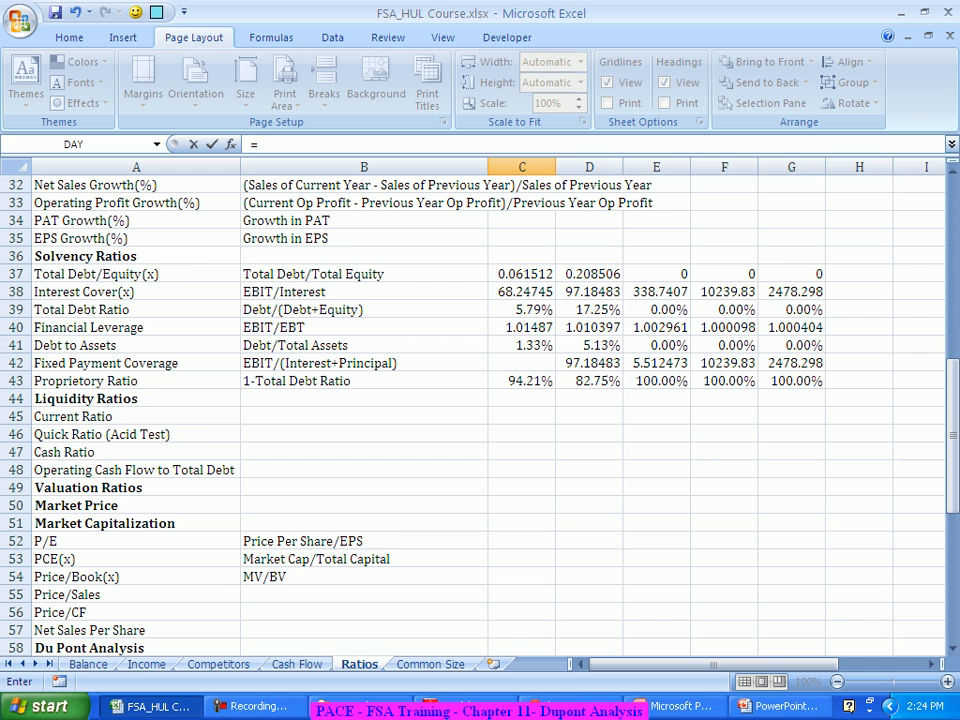
left_click(522, 328)
key("Return")
scroll(522, 328, "down", 3)
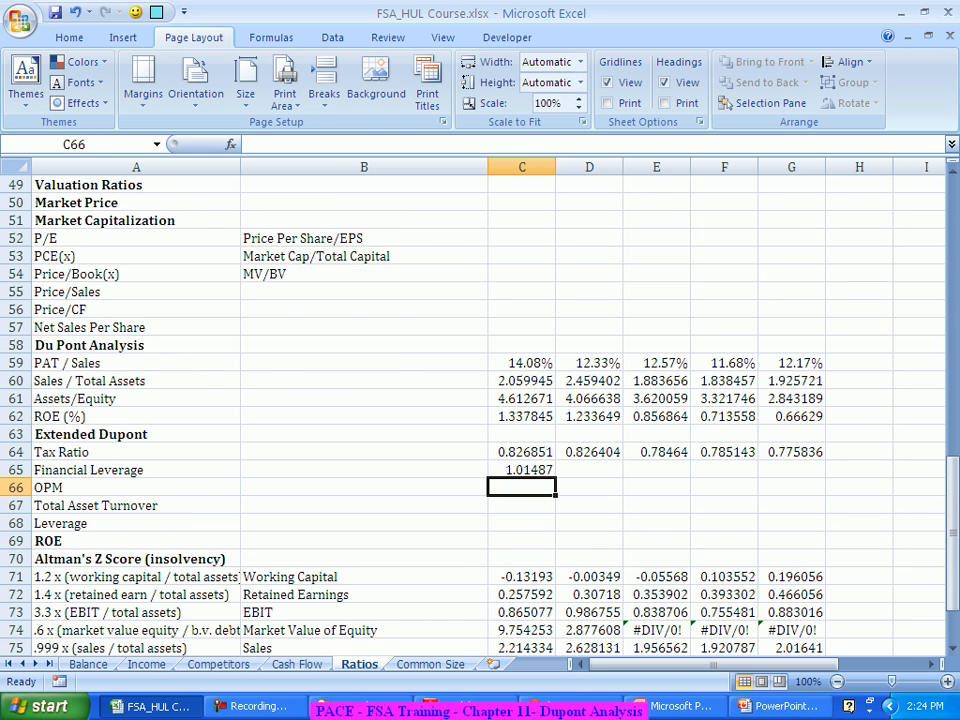
left_click(522, 470)
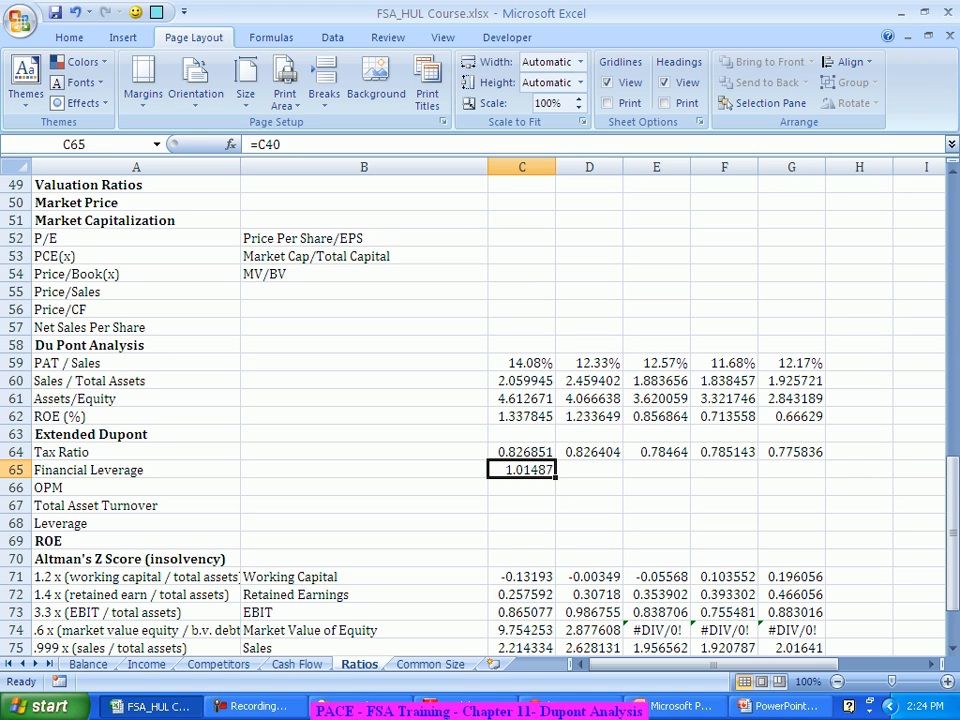
left_click_drag(555, 478, 810, 474)
left_click(589, 470)
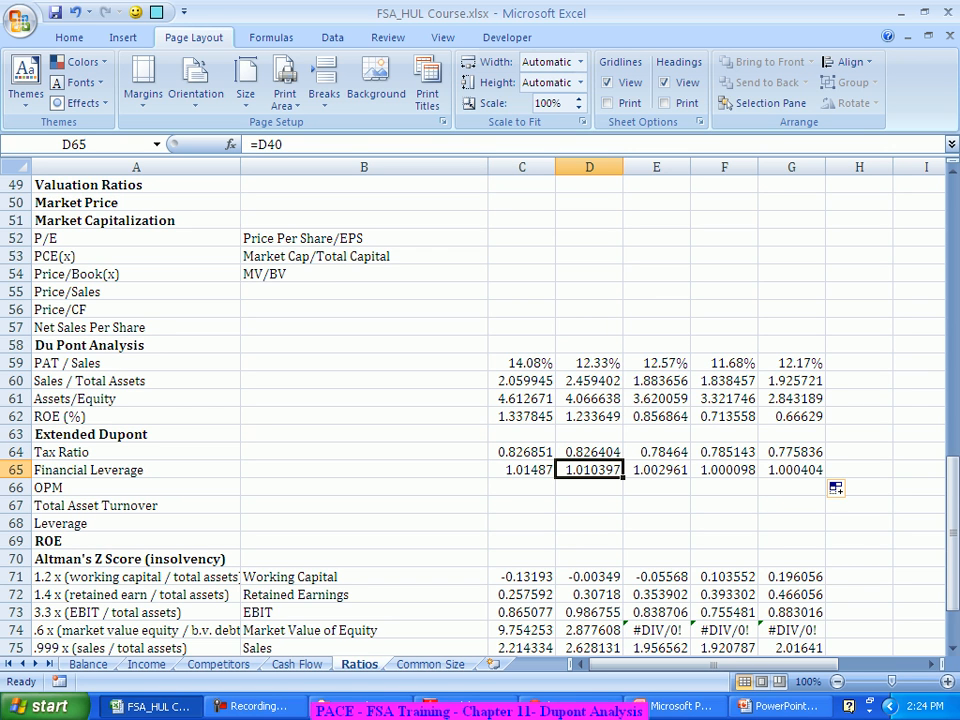
left_click(791, 470)
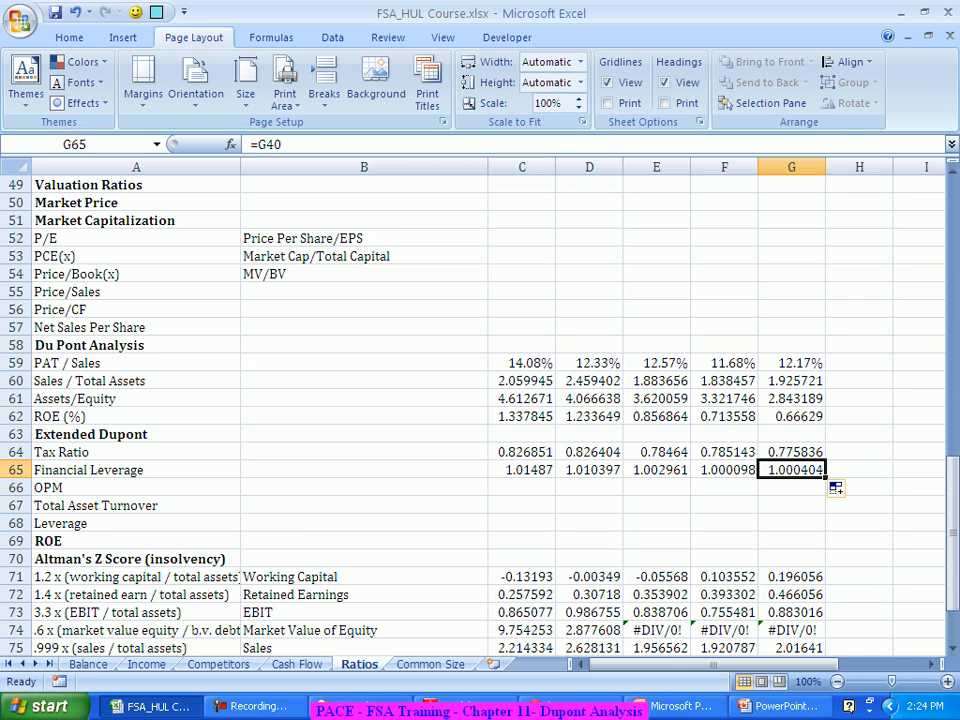
- Link OPM in C66 to the EBIT Margin(%) in C13 and fill the formula across to G66
scroll(480, 410, "down", 1)
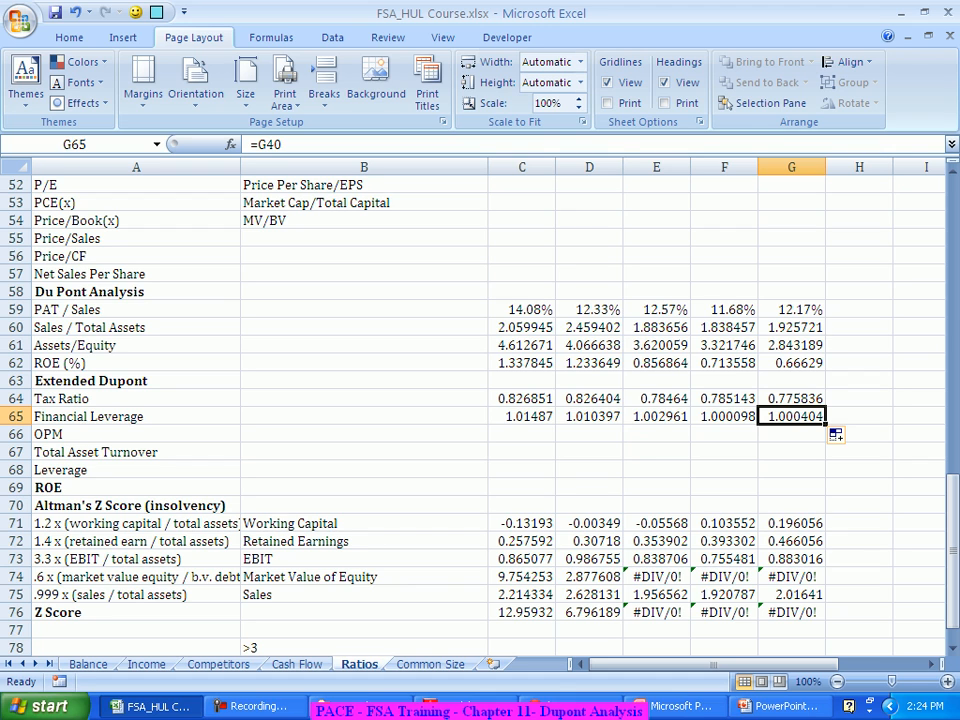
left_click(522, 434)
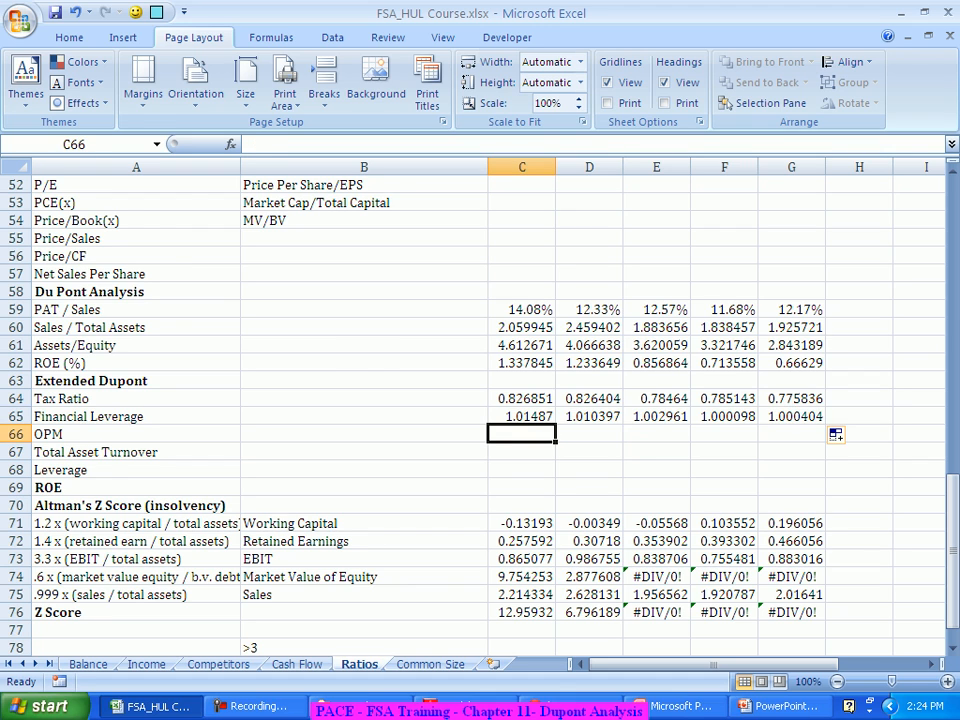
type("=")
scroll(835, 434, "up", 14)
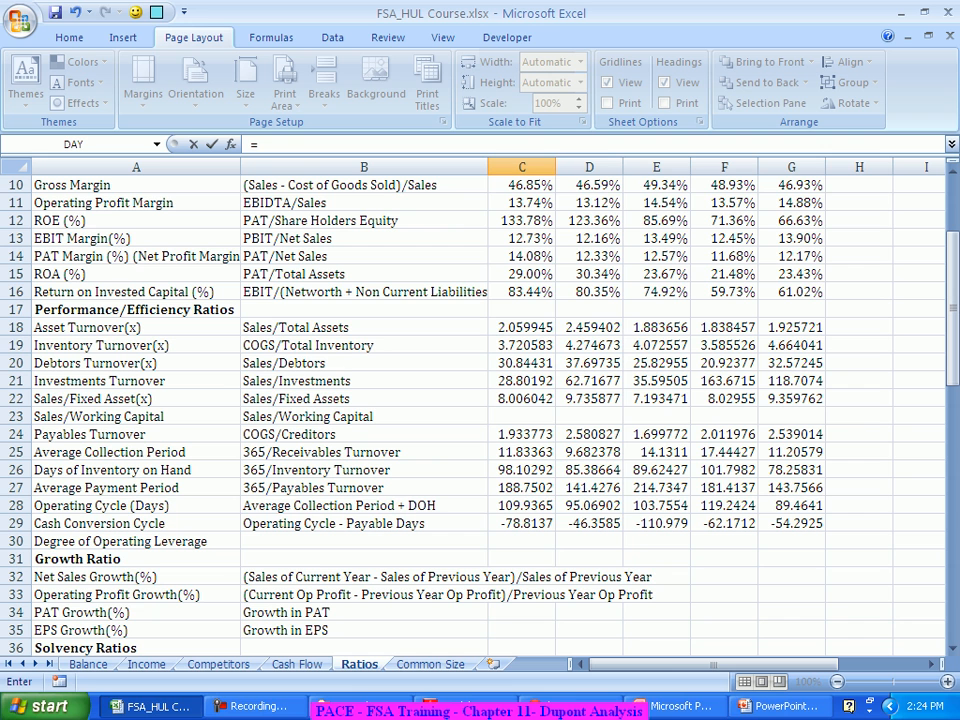
left_click(522, 238)
key("Return")
scroll(470, 400, "down", 3)
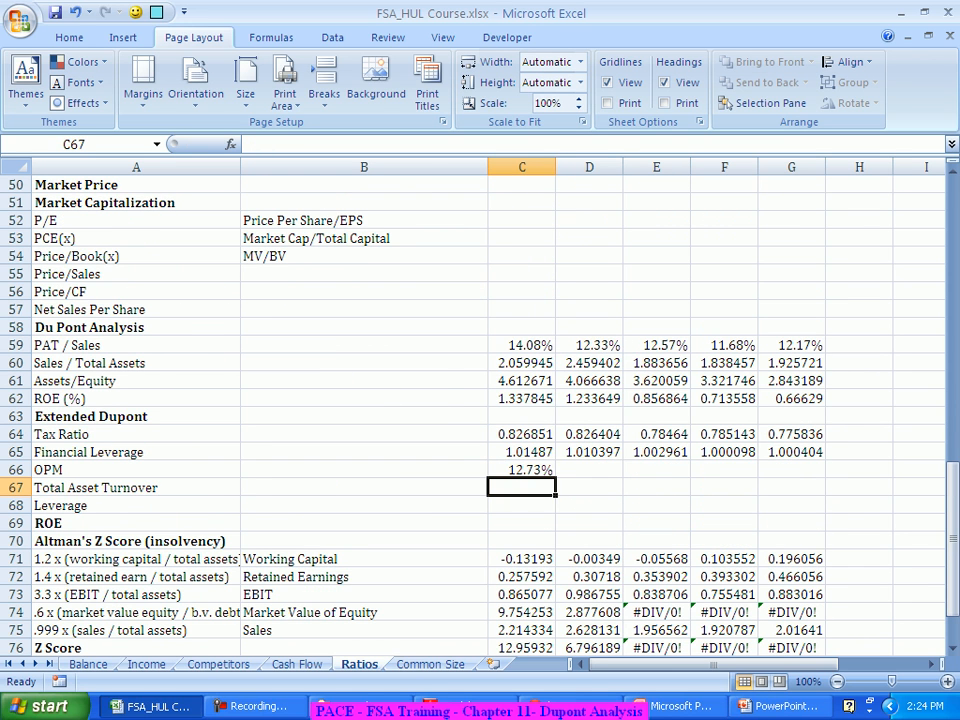
left_click(522, 470)
left_click_drag(555, 477, 820, 474)
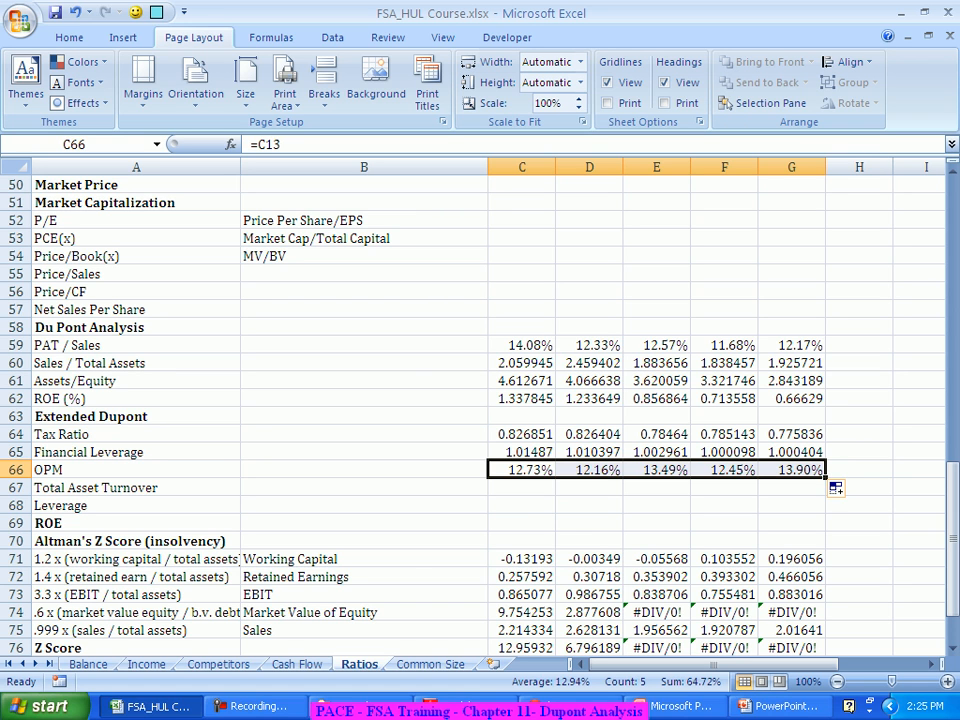
- Change the OPM row label in A66 to EBIT Margin(%)
left_click(521, 487)
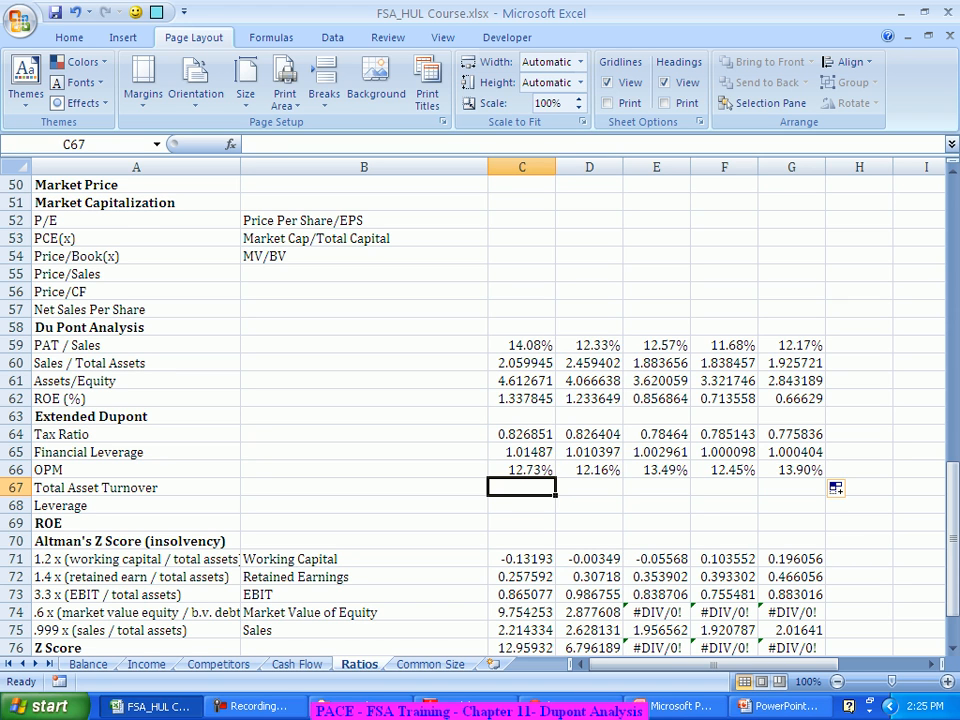
left_click(136, 470)
type("E")
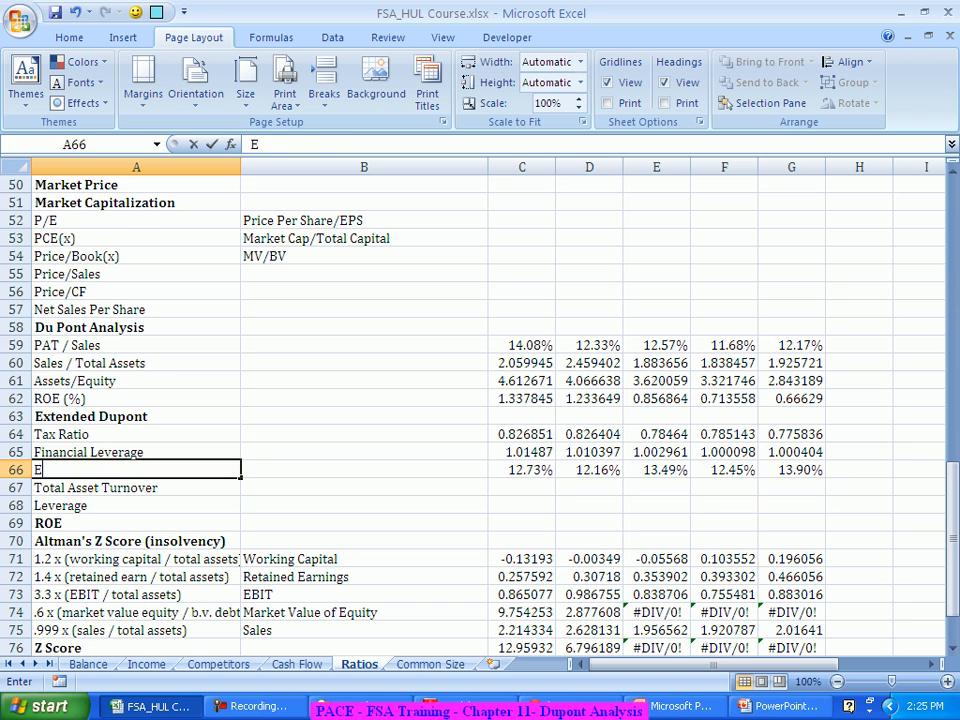
type("BIT Margin")
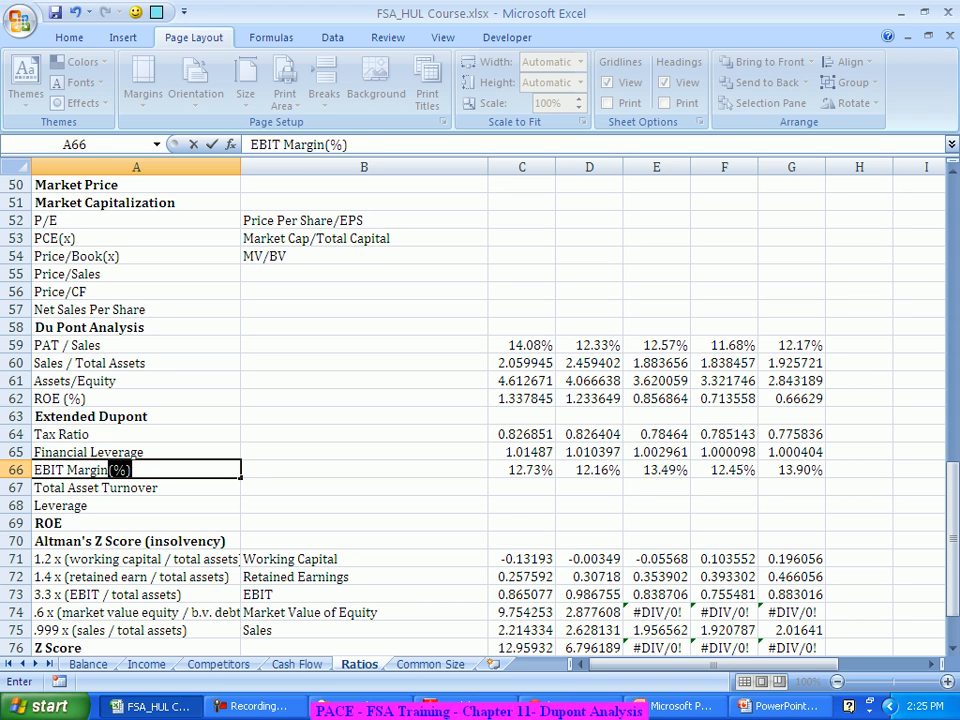
key("Return")
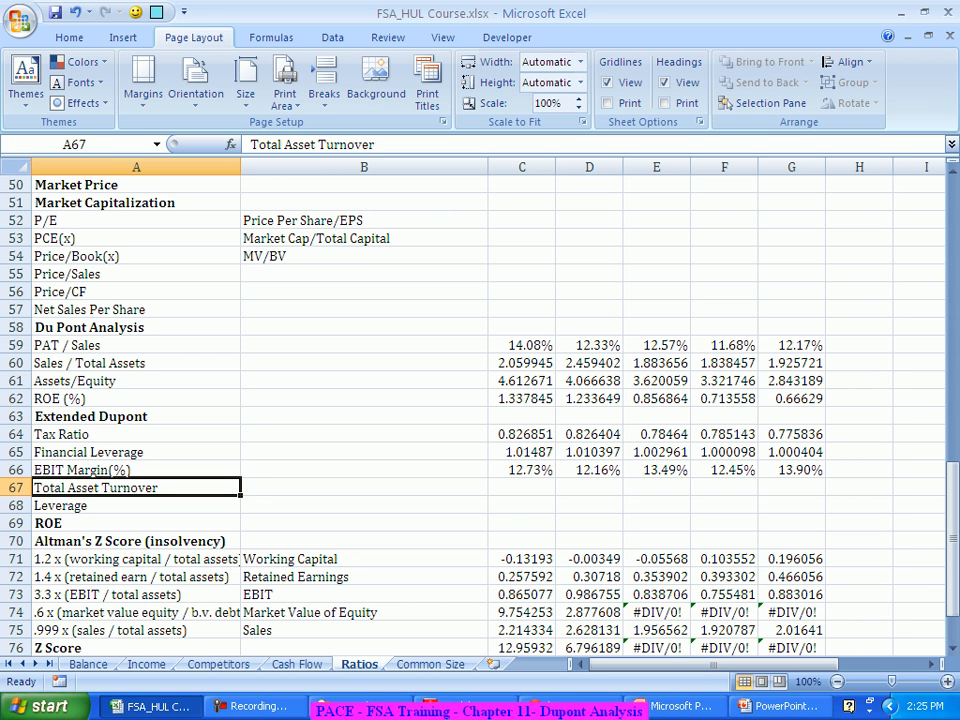
- Link Total Asset Turnover in C67 to Sales / Total Assets in C60 and fill the formula across to G67
left_click(521, 487)
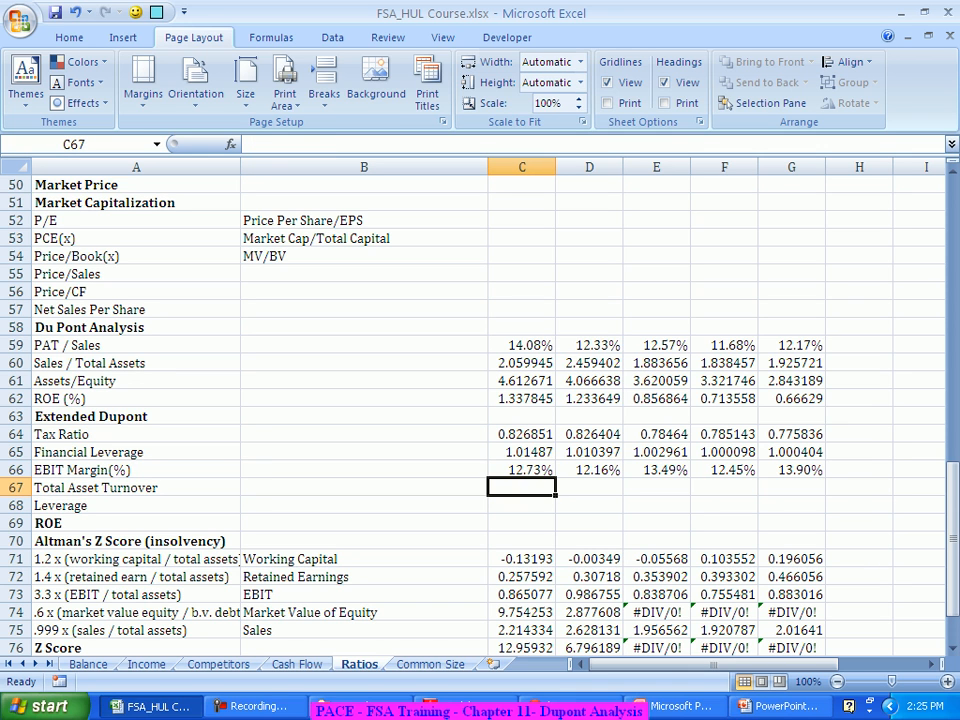
type("=")
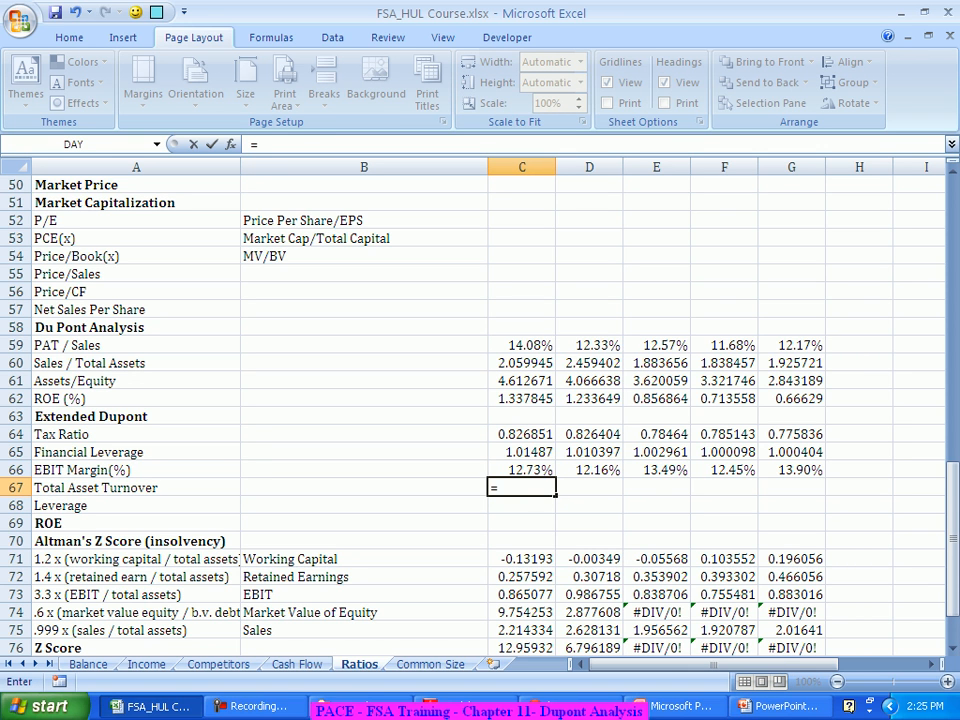
left_click(522, 363)
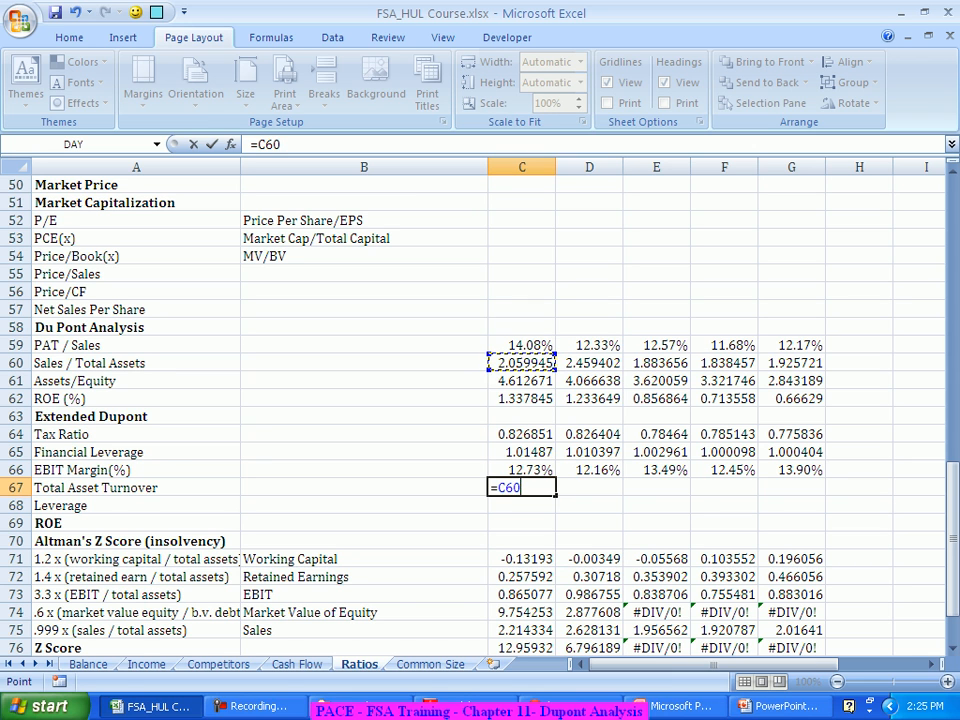
key("Return")
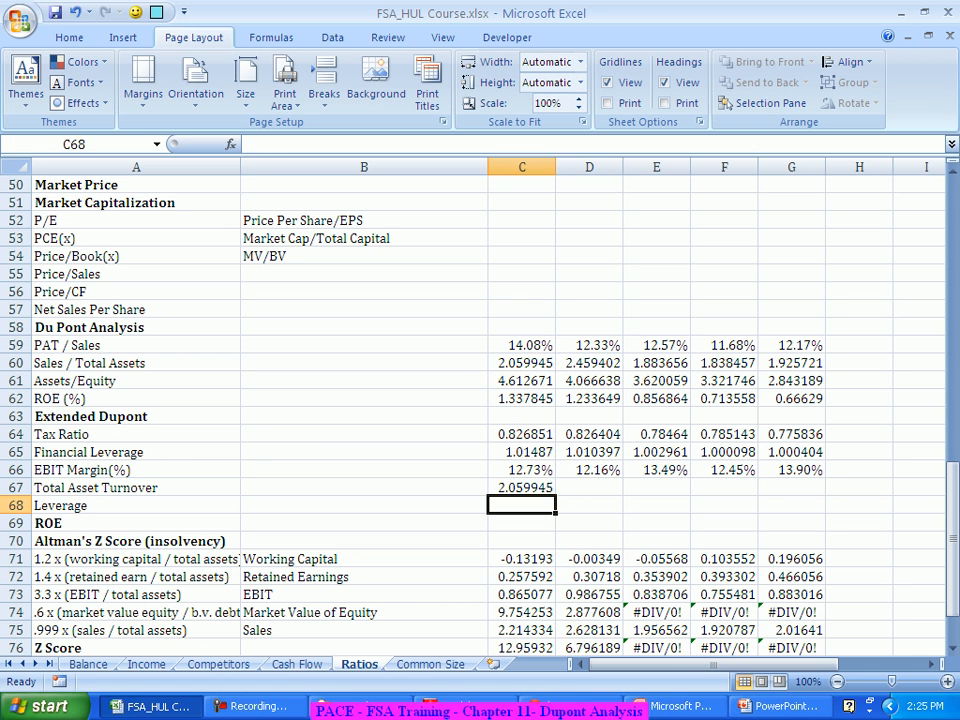
left_click(522, 488)
left_click_drag(555, 495, 815, 492)
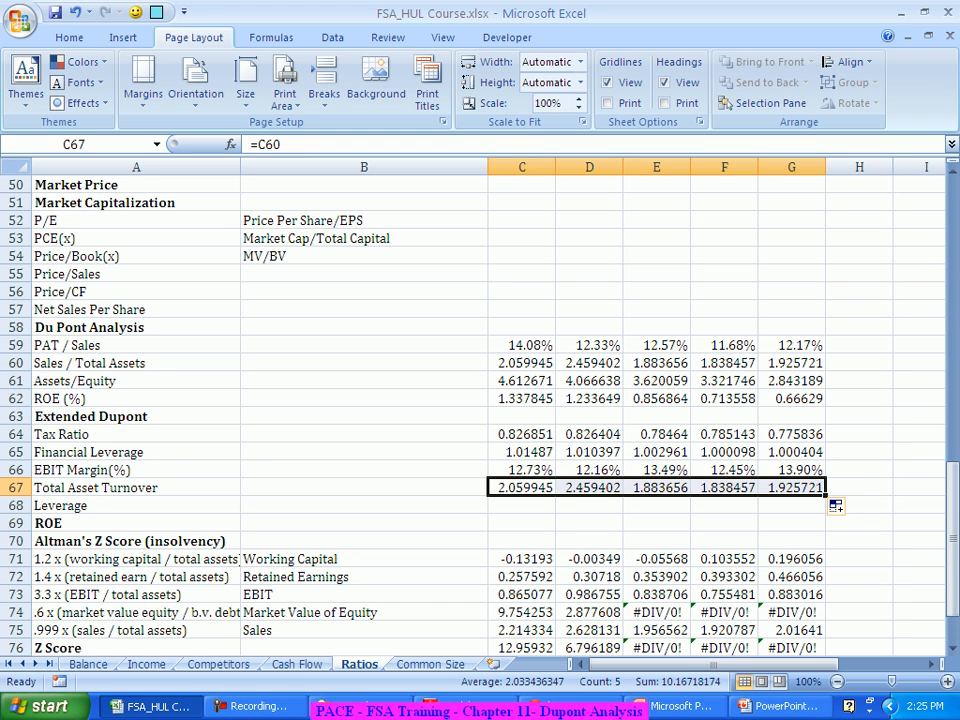
- Link Leverage in C68 to Assets/Equity in C61 and fill the formula across to G68
left_click(522, 506)
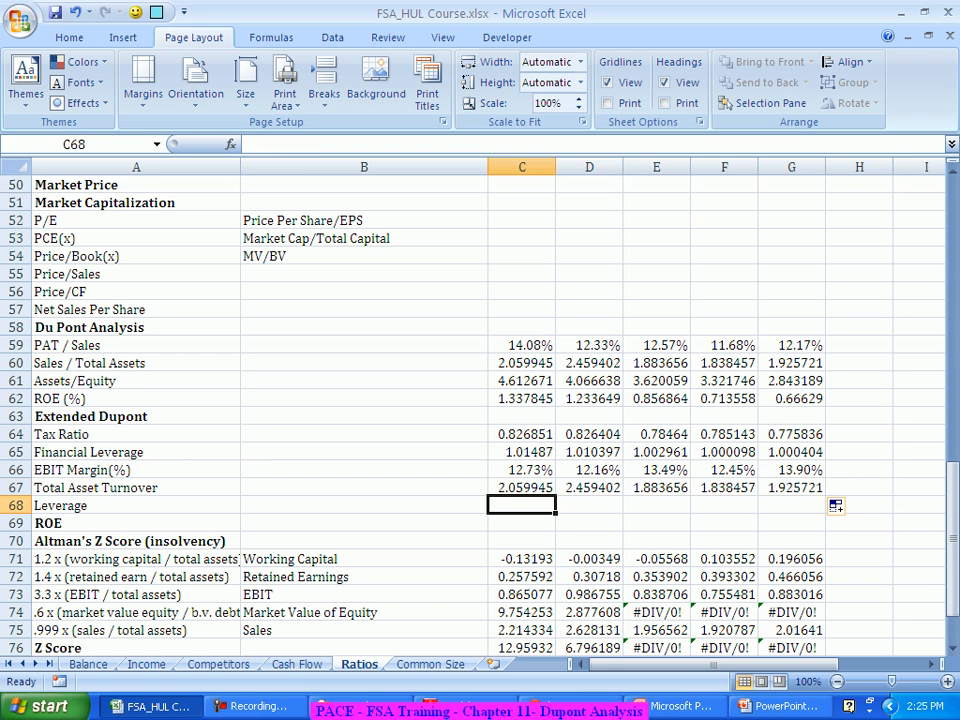
type("=")
left_click(492, 380)
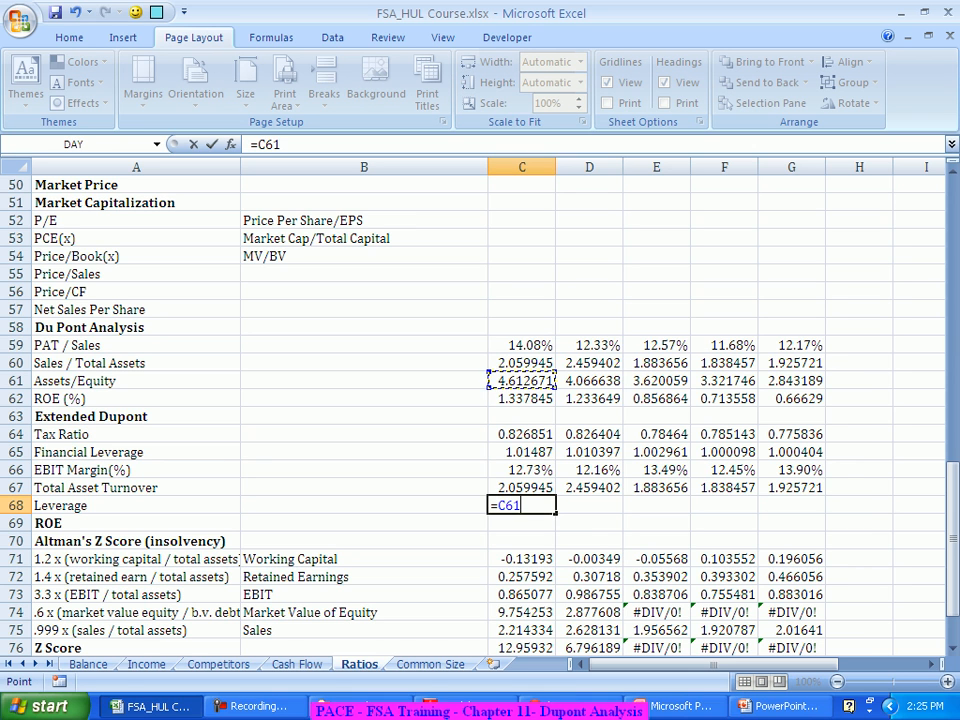
key("Return")
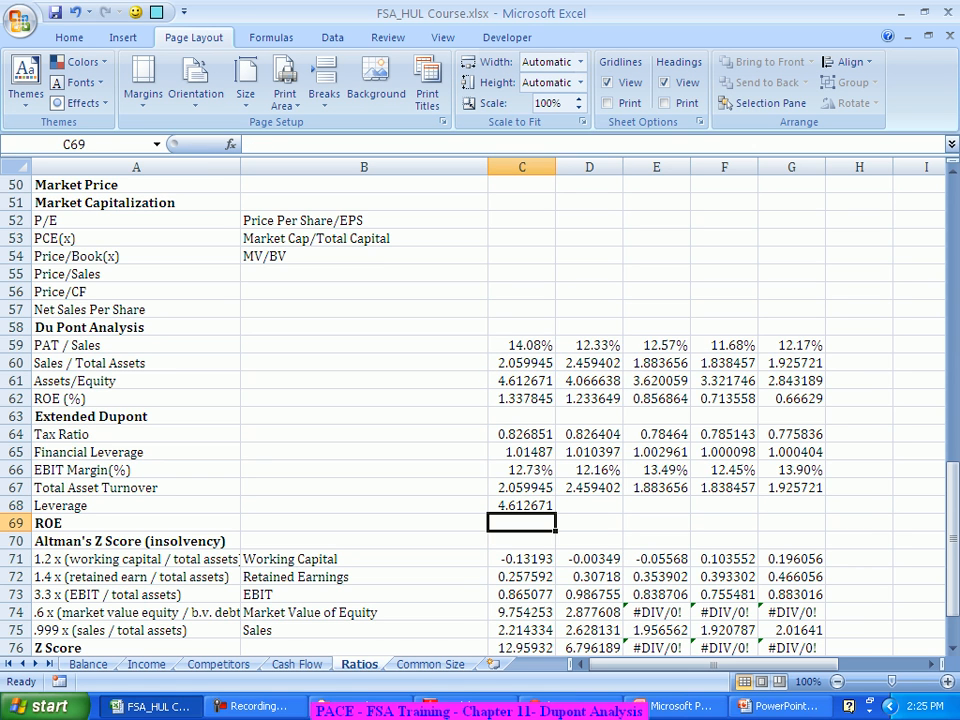
left_click(522, 506)
left_click_drag(555, 513, 822, 508)
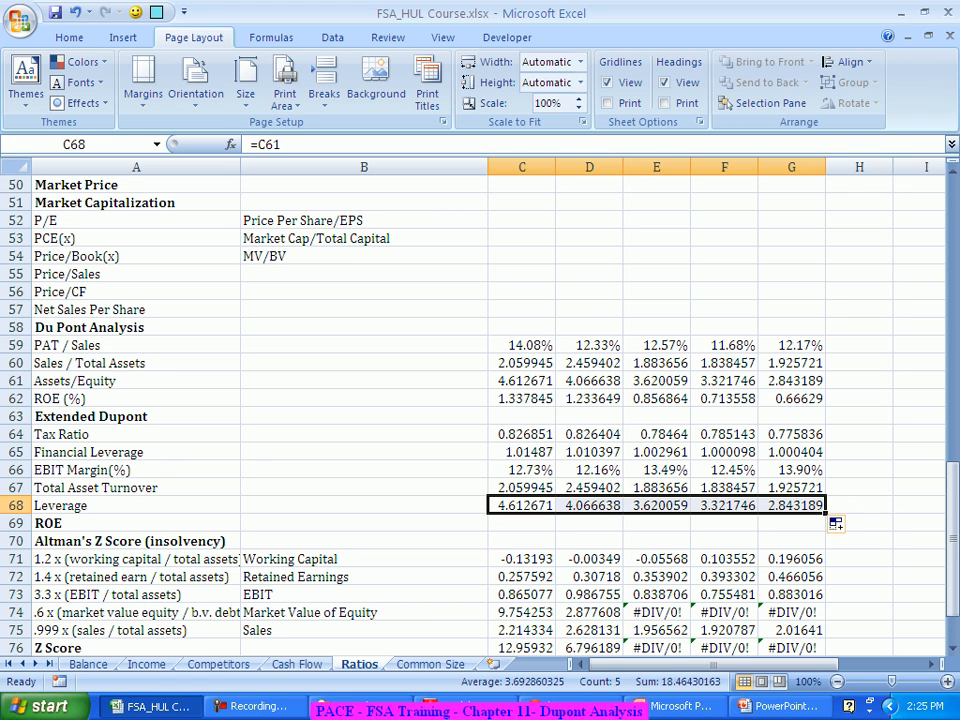
- Calculate the Extended Dupont ROE in C69 as the product of C64:C68
left_click(522, 523)
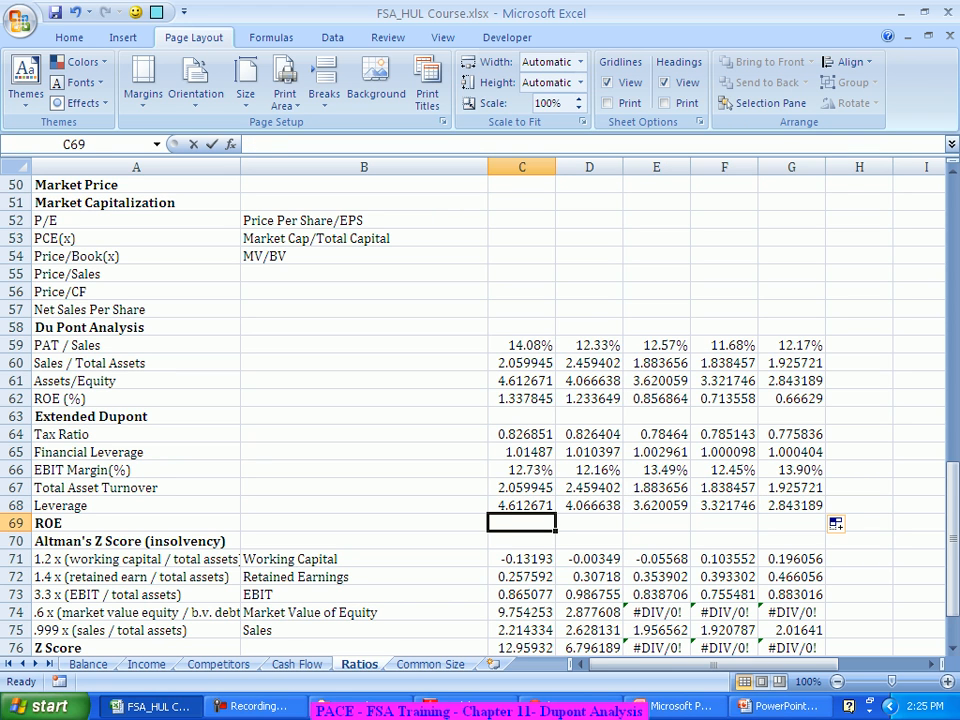
type("=Prod")
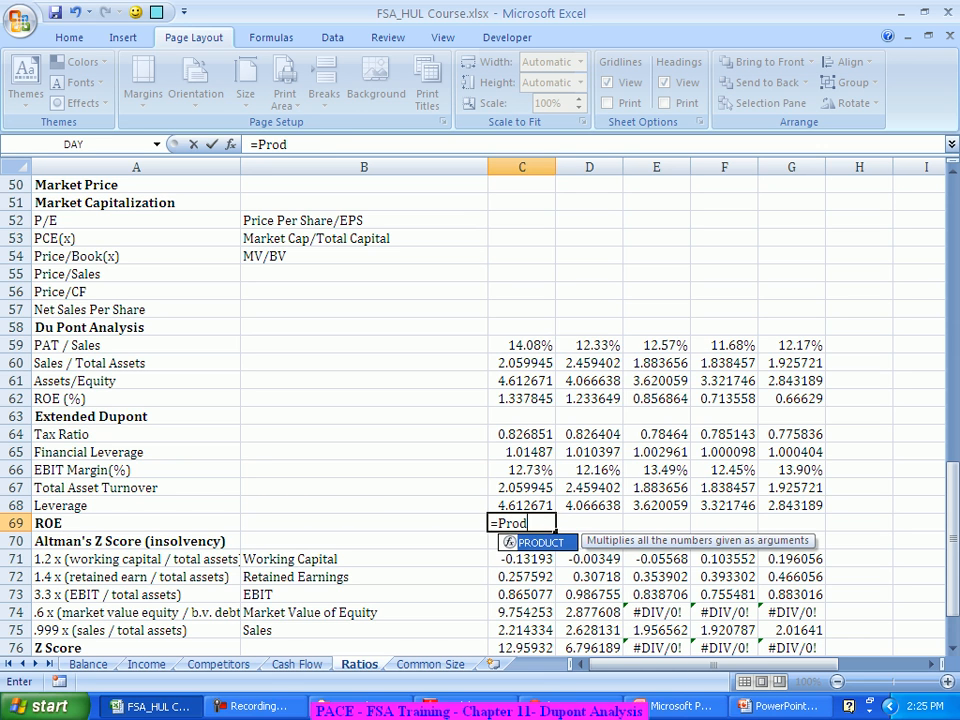
key("Tab")
left_click_drag(522, 505, 522, 434)
key("Return")
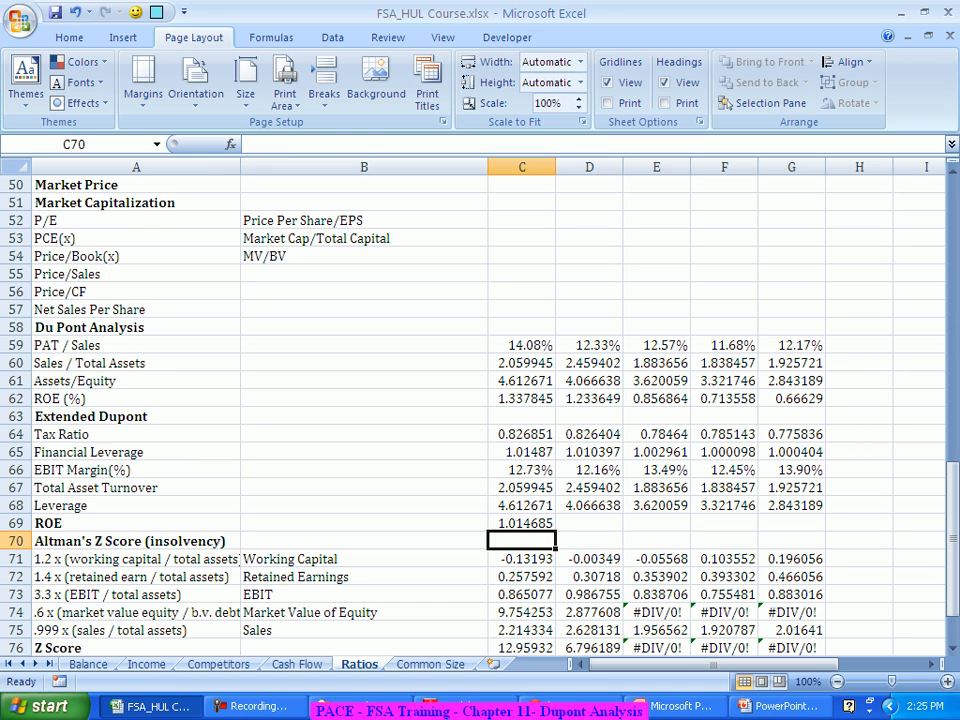
key("Up")
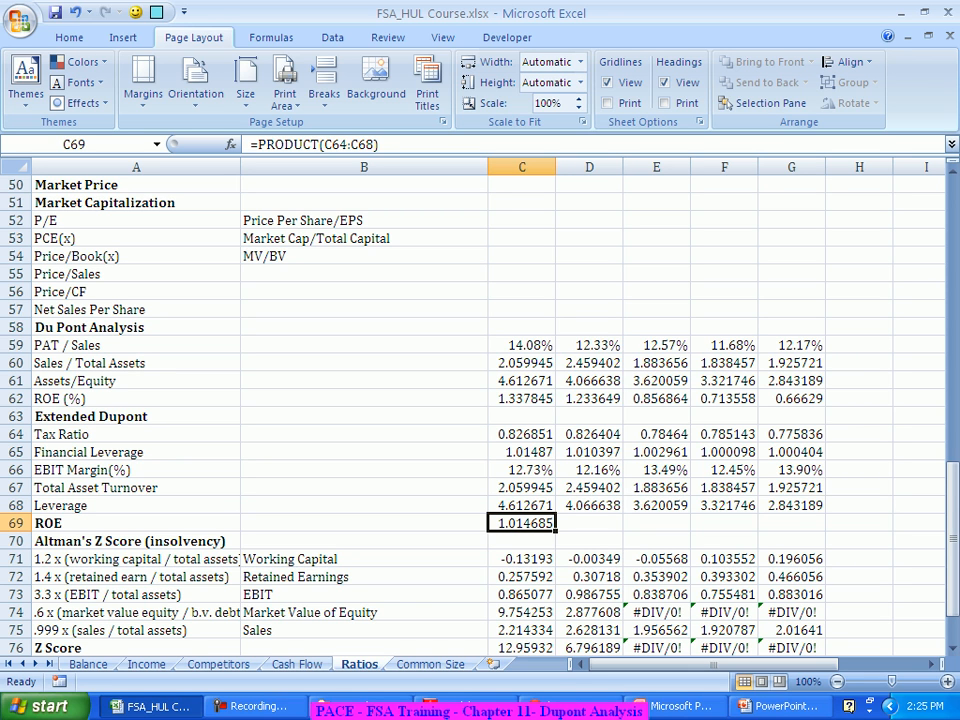
- Replace Financial Leverage in C65 with Income sheet profit before tax divided by EBITDA minus depreciation, =Income!C21/(Income!C13-Income!C15), and fill it across to G65
key("Up")
key("Up")
key("Up")
key("Up")
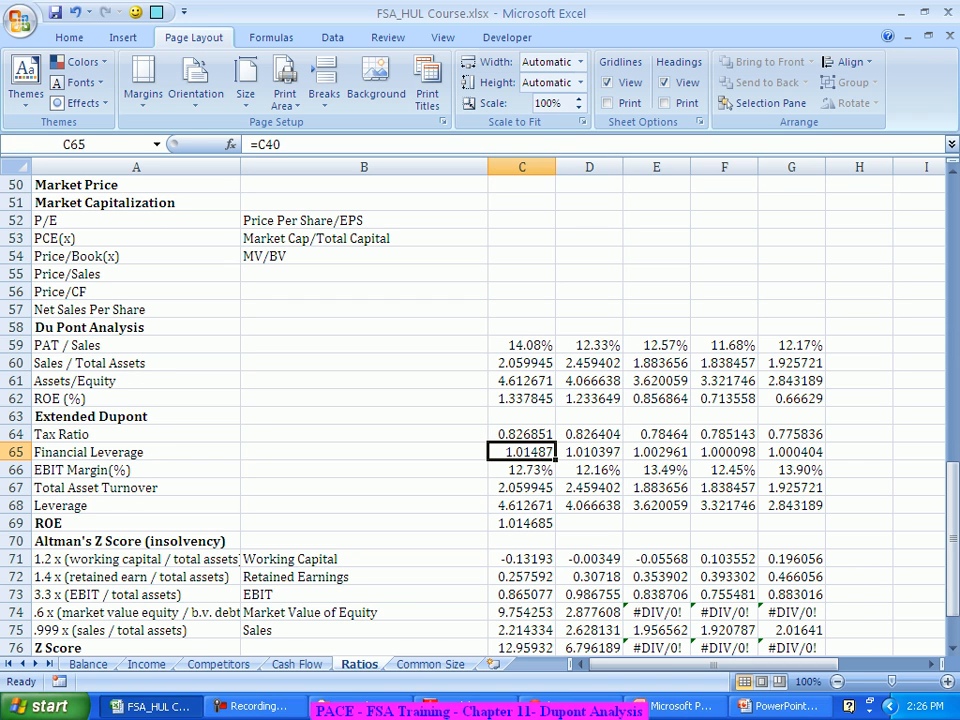
type("=")
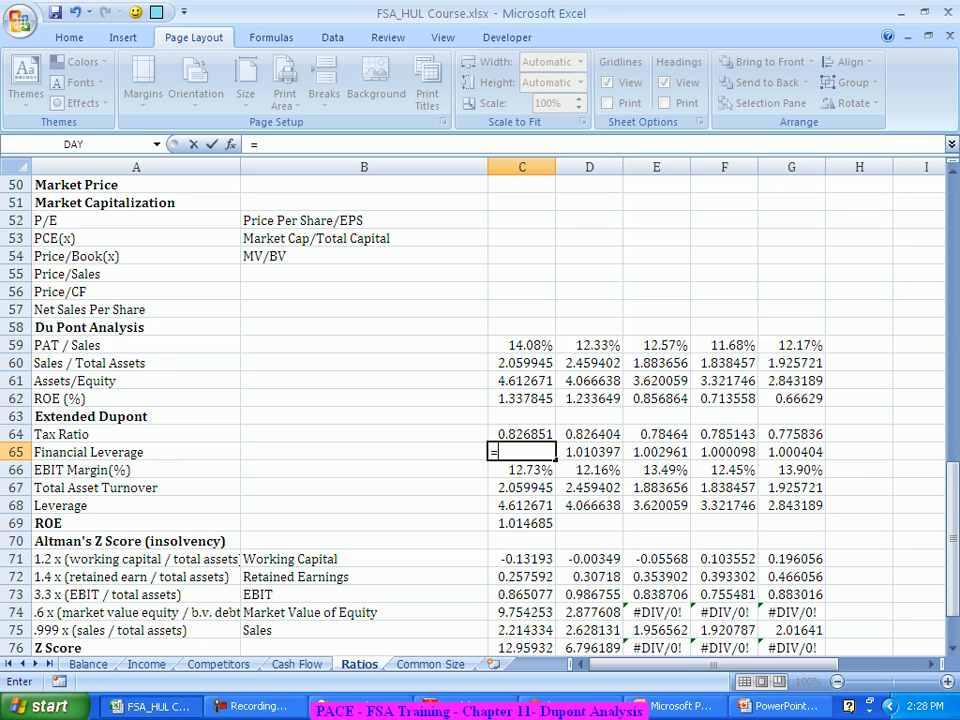
left_click(147, 664)
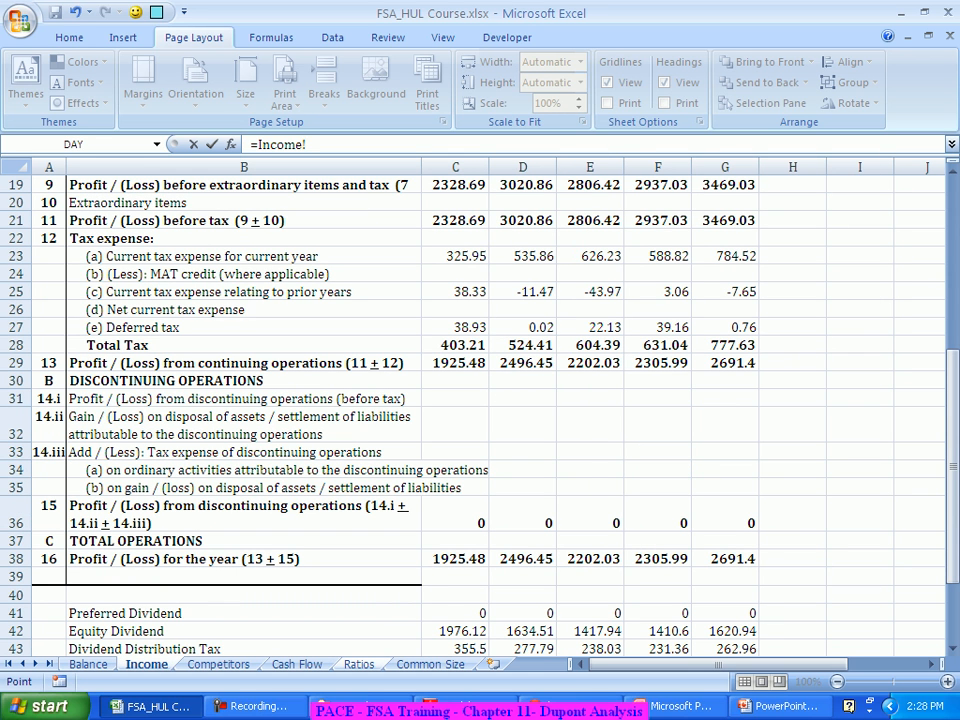
left_click(455, 220)
type("/(")
scroll(480, 400, "up", 4)
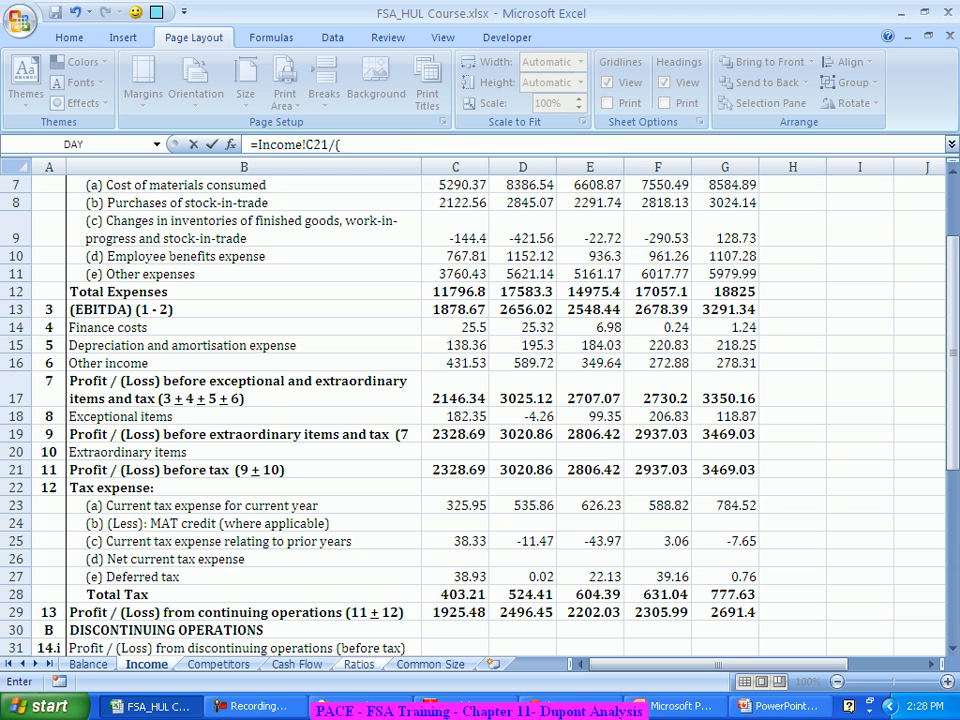
left_click(455, 310)
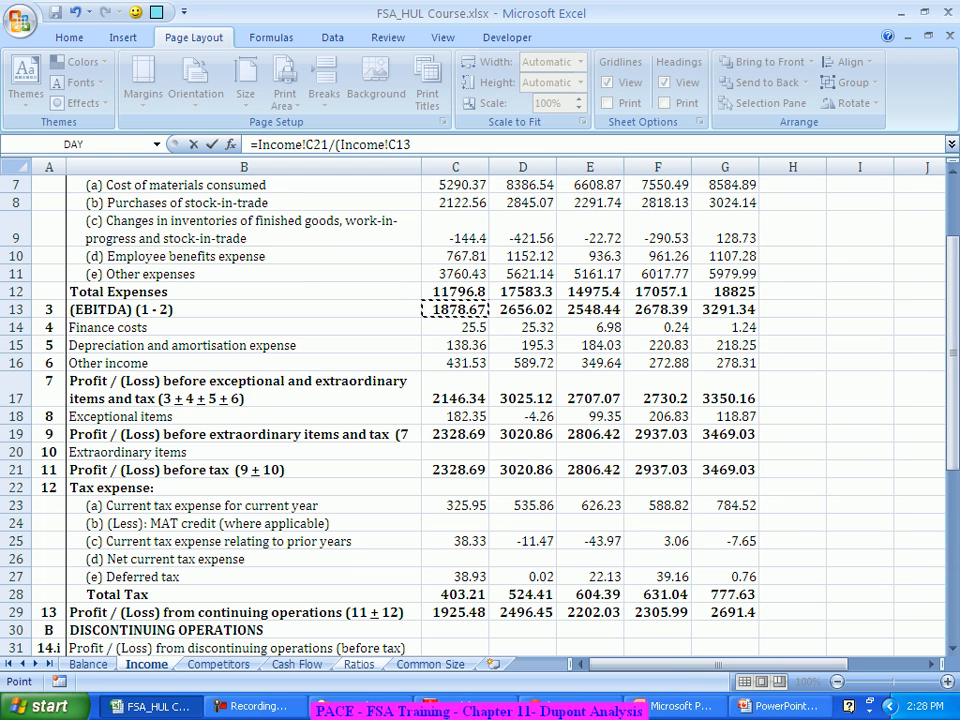
type("-")
left_click(455, 345)
type(")")
key("Return")
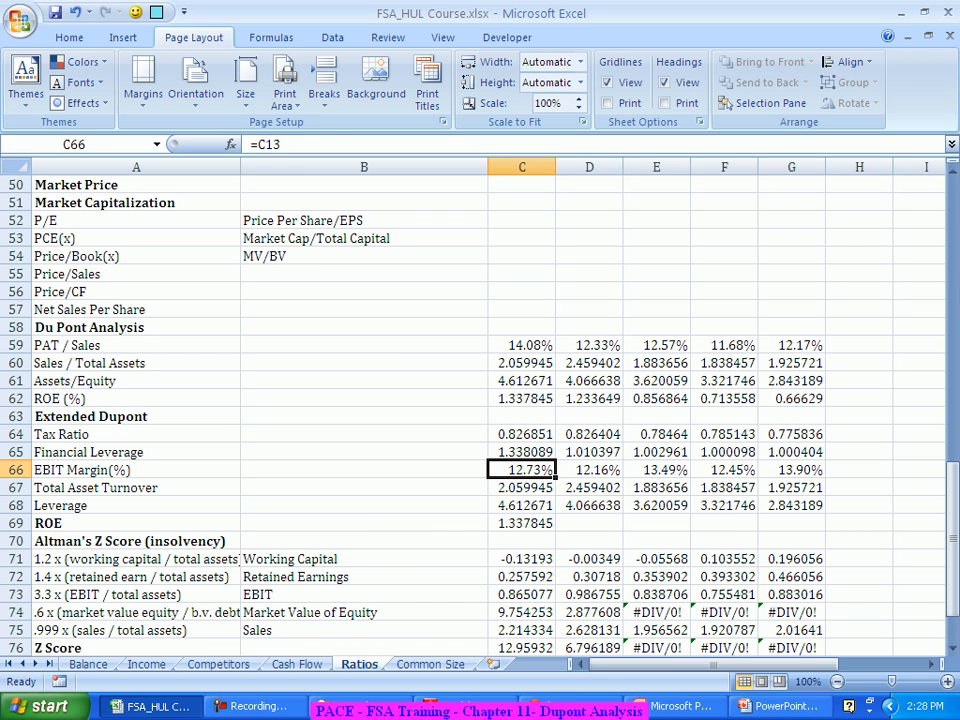
left_click(521, 452)
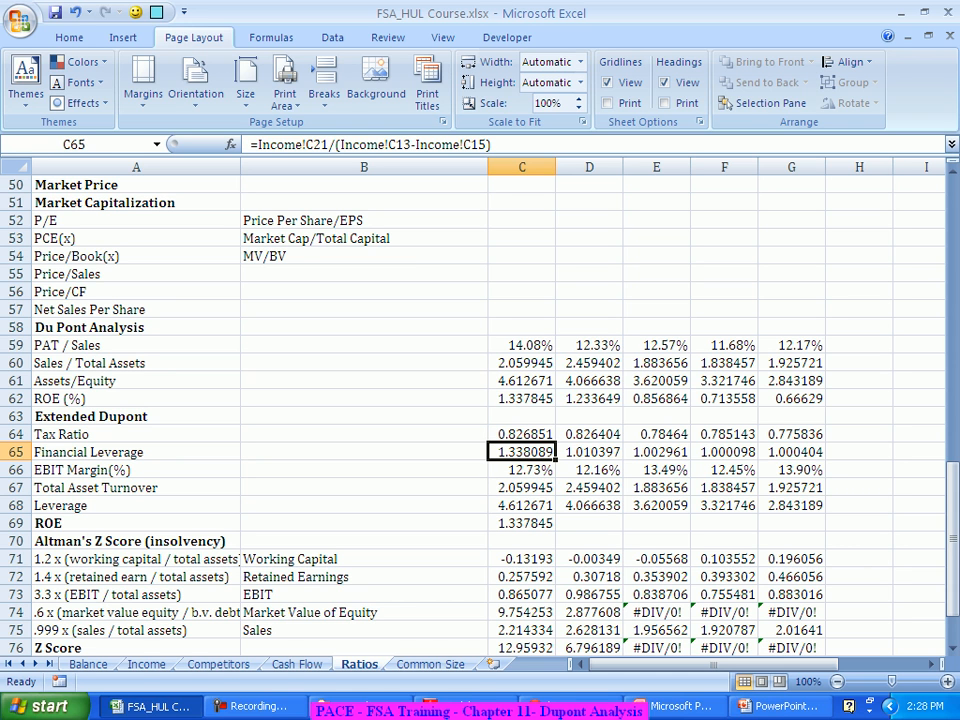
left_click_drag(555, 460, 824, 457)
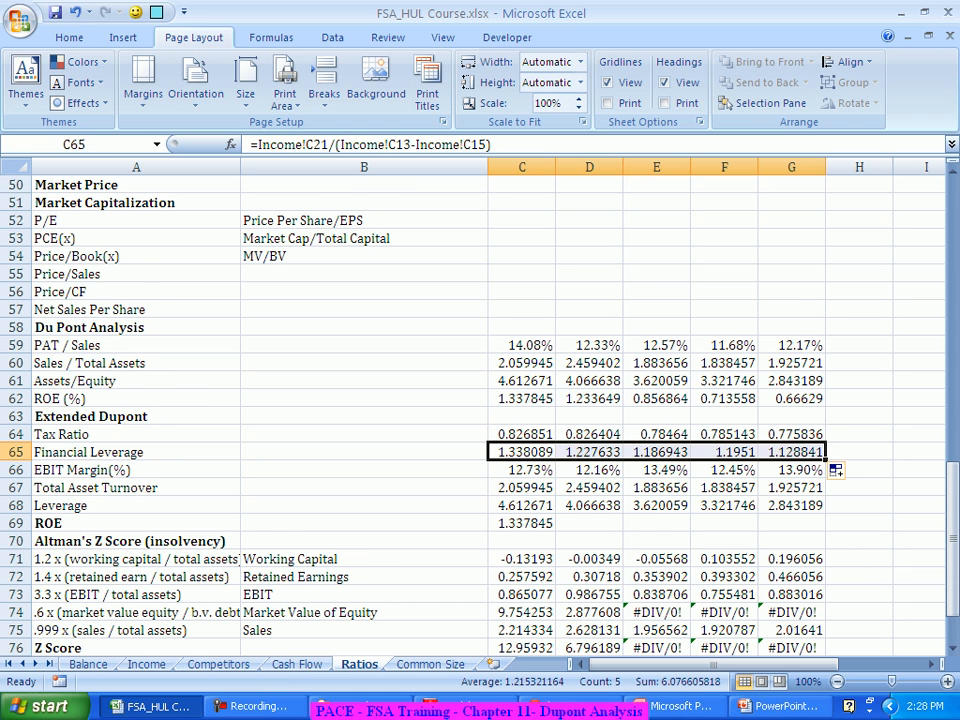
- Fill the Extended Dupont ROE formula from C69 across to G69
scroll(824, 457, "down", 1)
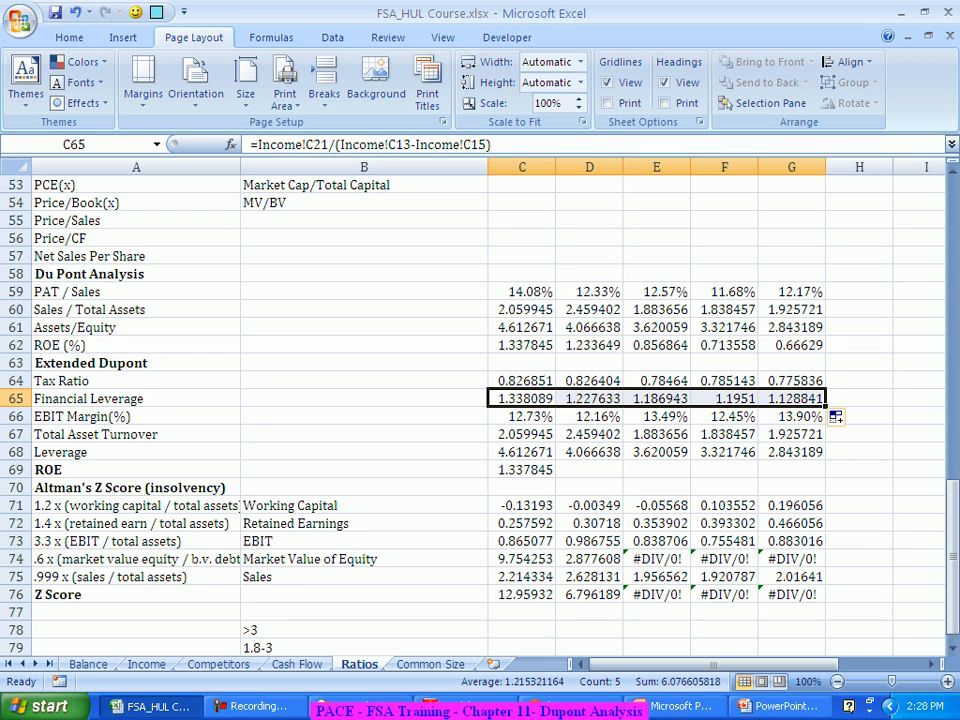
left_click(724, 274)
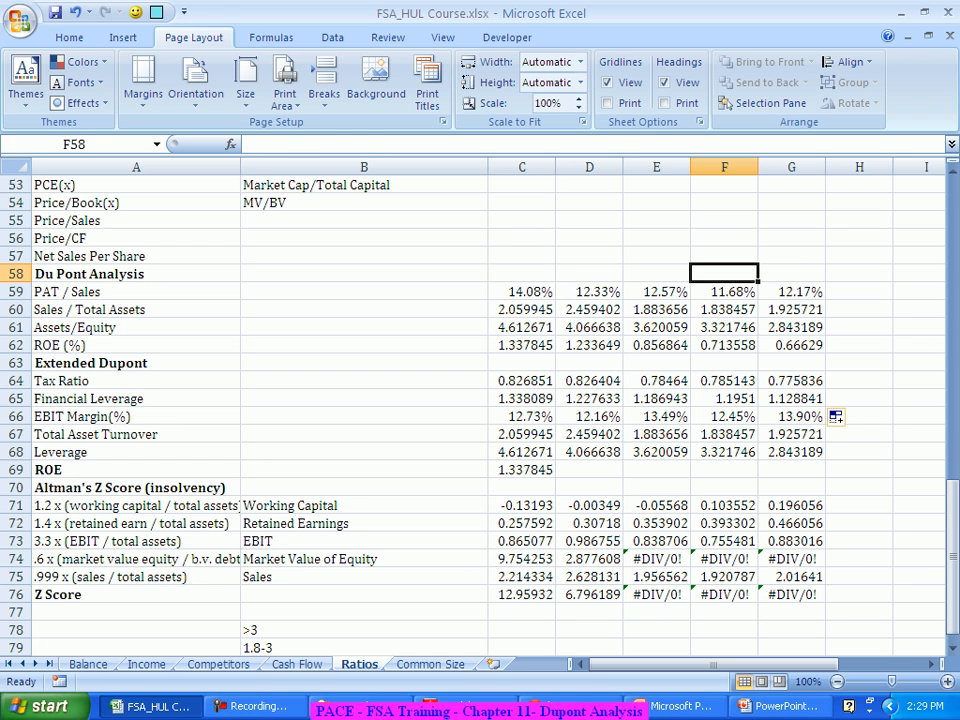
left_click(521, 469)
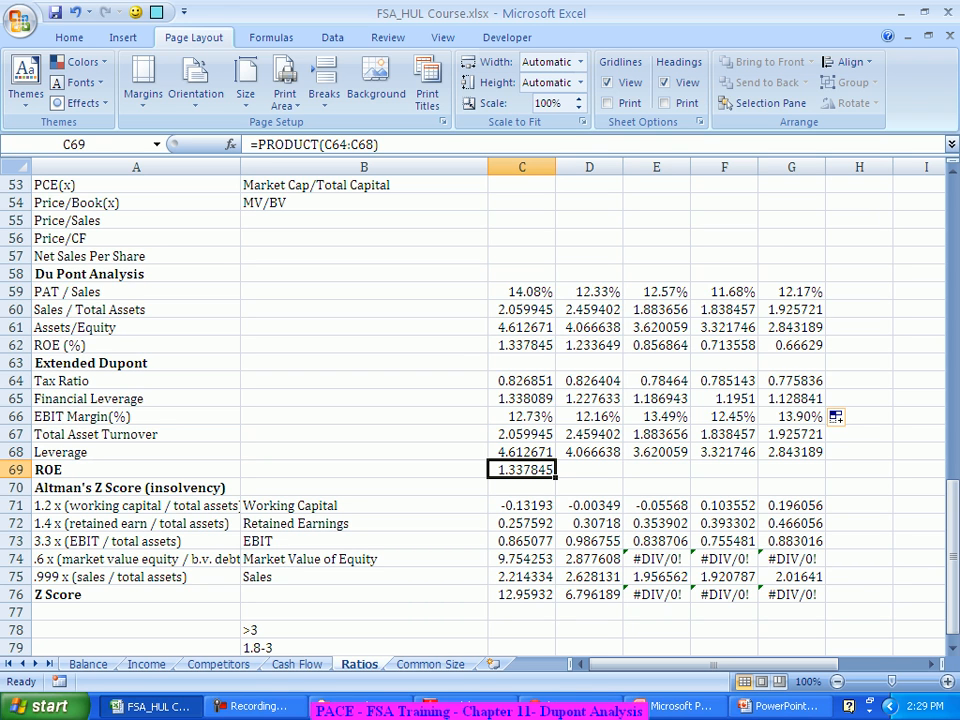
left_click_drag(556, 477, 826, 478)
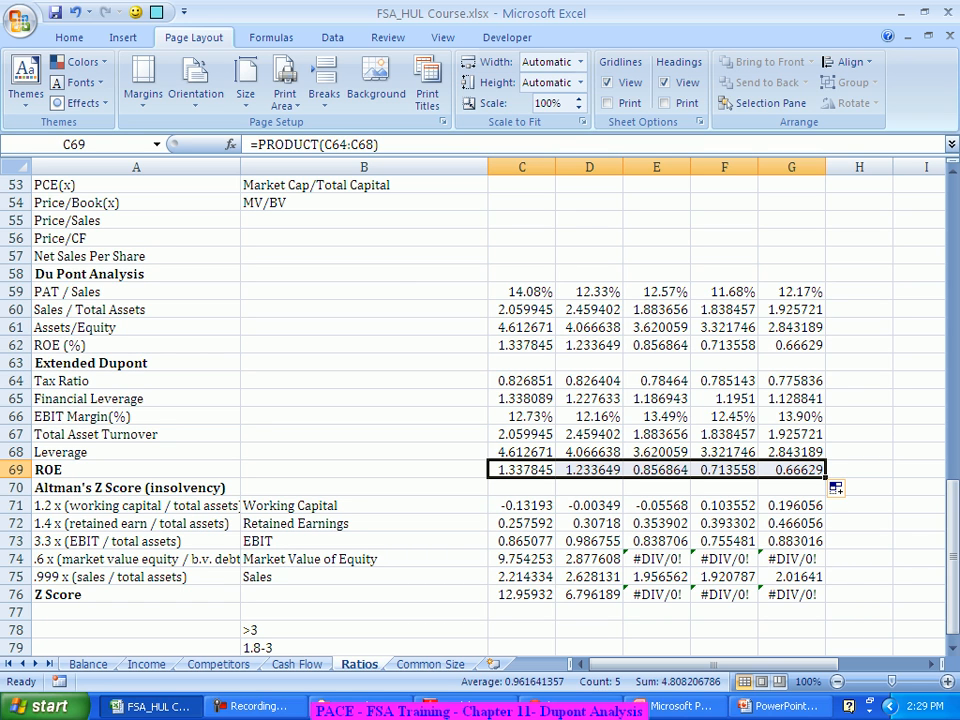
- Calculate the Tax Ratio's relative change in H64 with =(G64-C64)/C64 and fill the formula down to H68
left_click(859, 380)
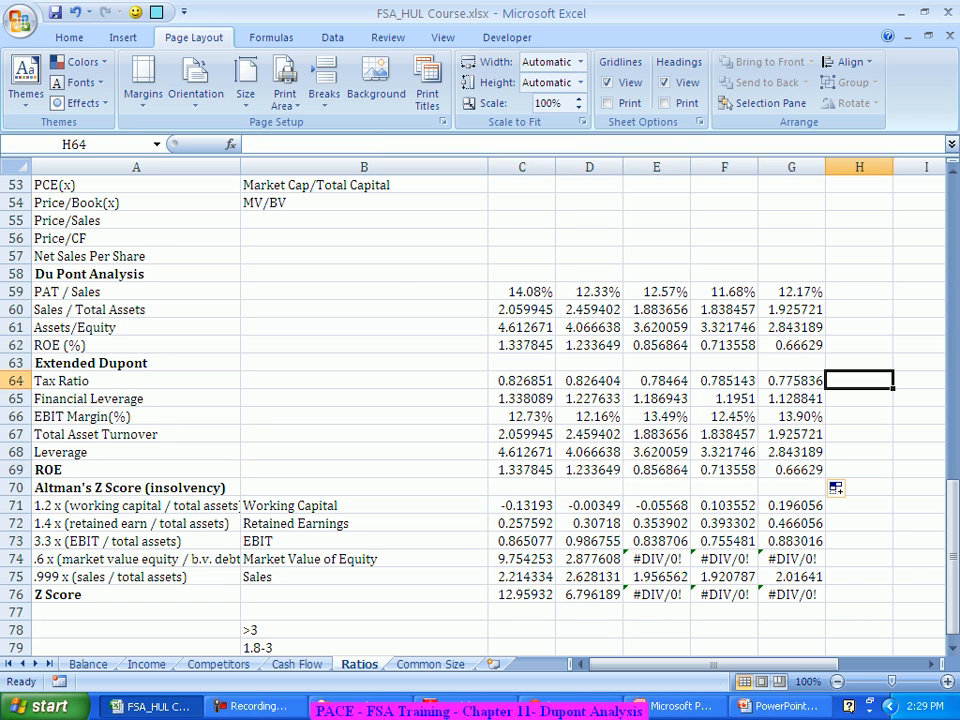
type("=")
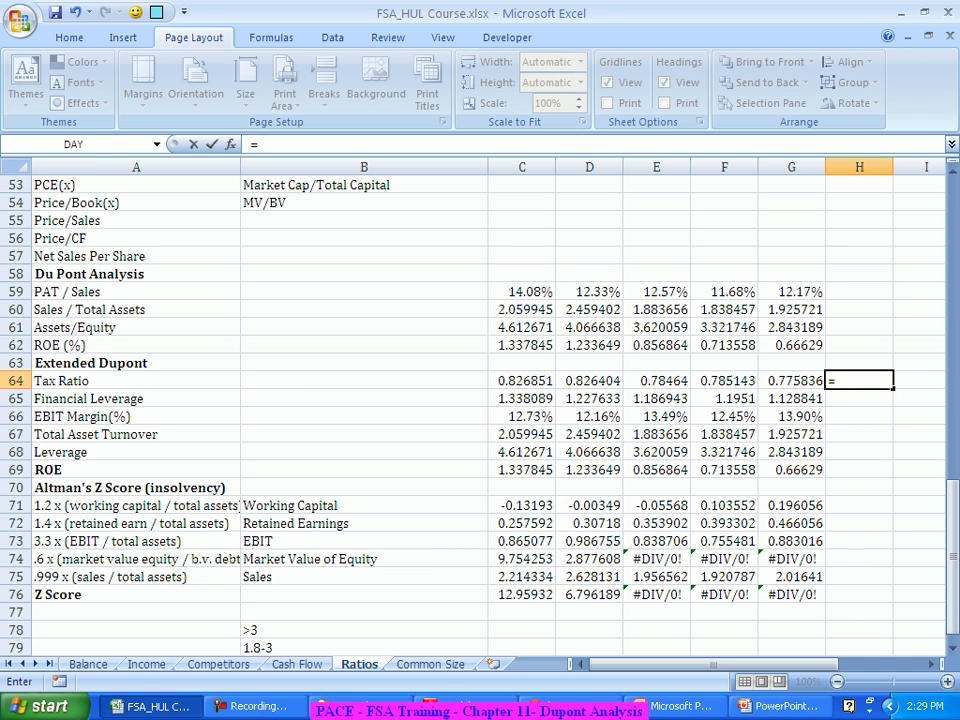
type("(")
key("Left")
type("-")
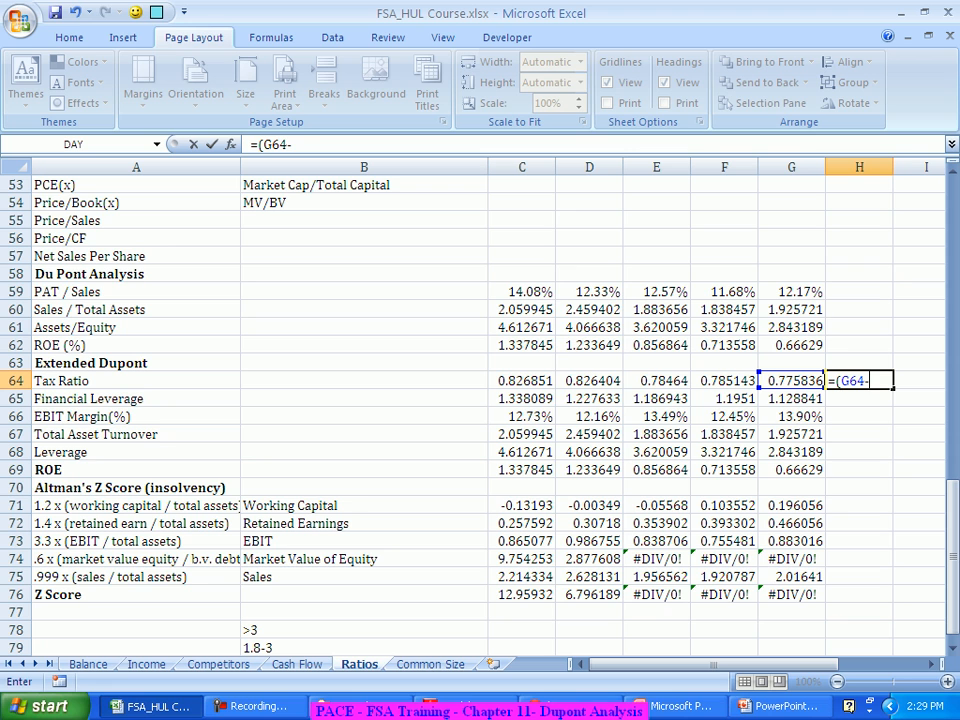
left_click(522, 381)
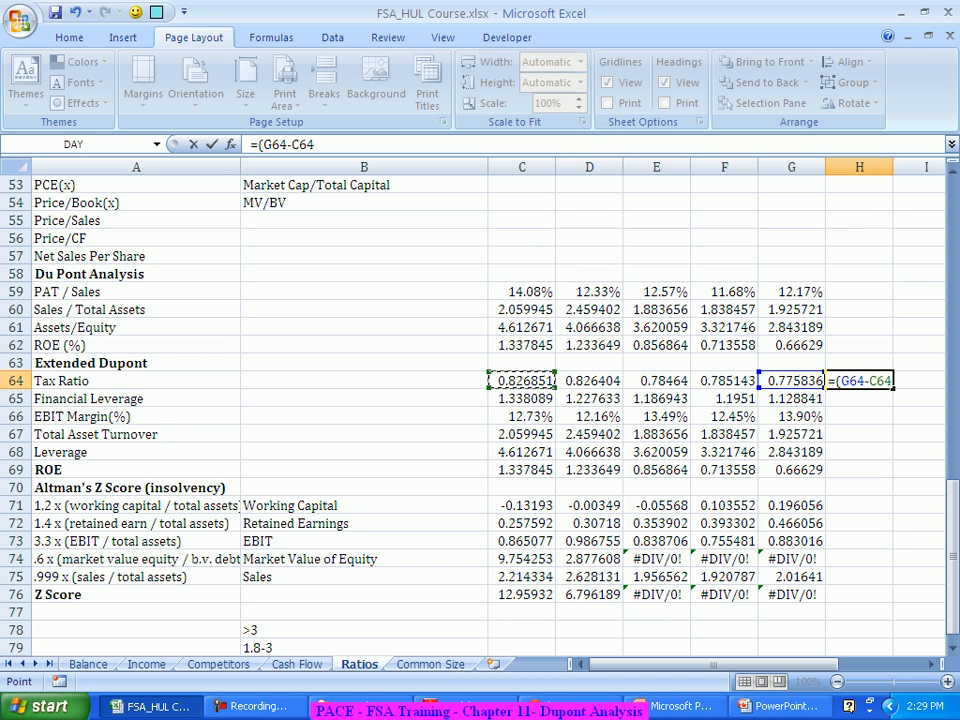
type(")/")
left_click(522, 381)
key("Return")
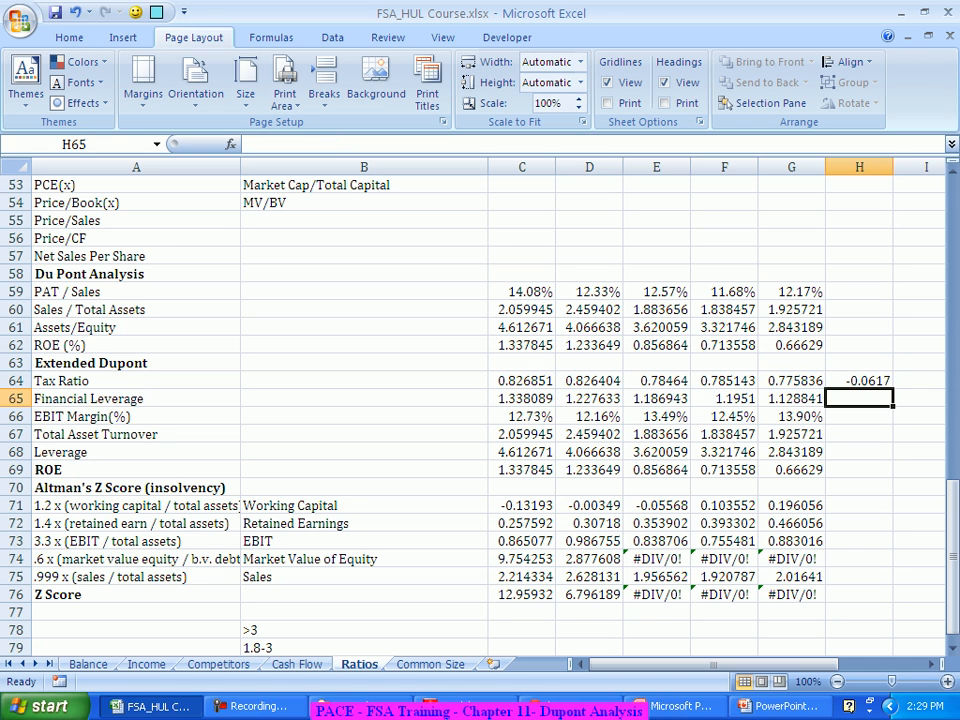
left_click(859, 381)
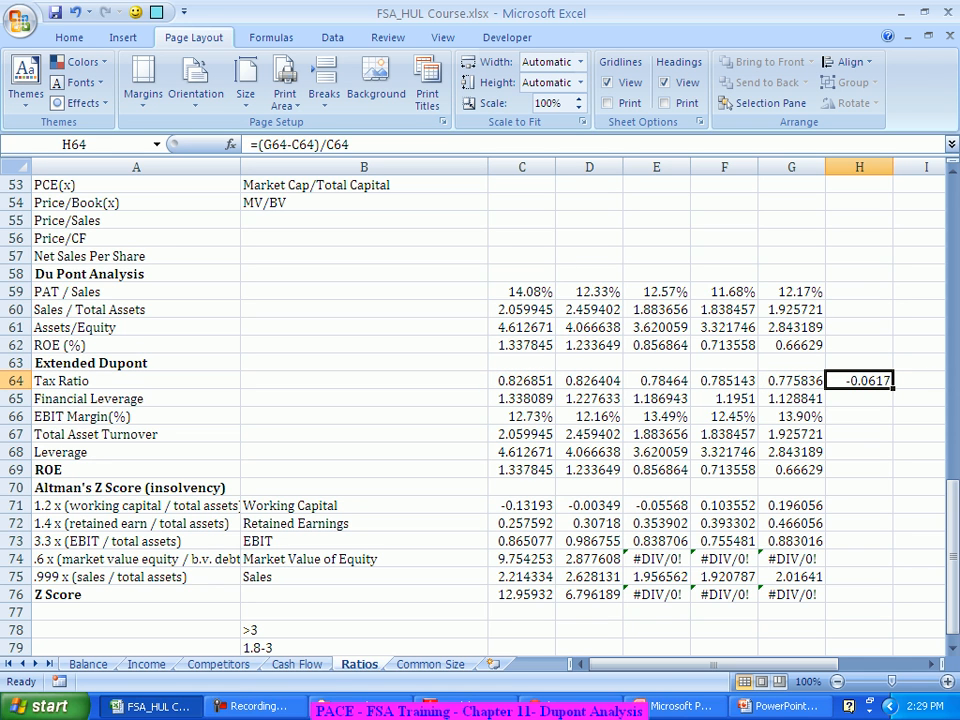
left_click_drag(893, 389, 893, 455)
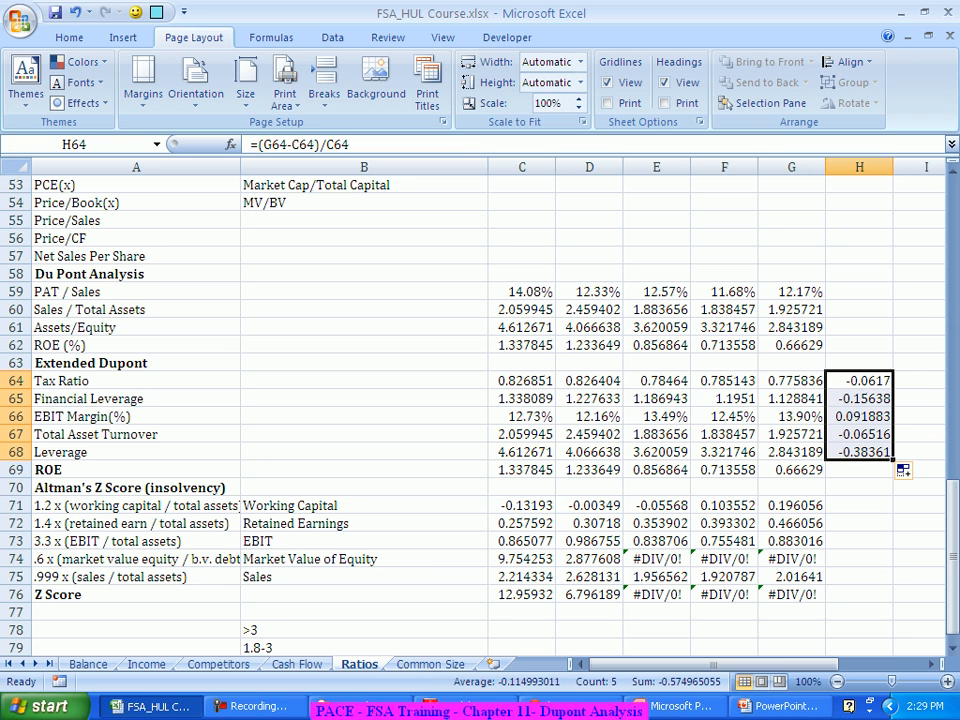
- Format the relative changes in H64:H68 as percentages
right_click(853, 417)
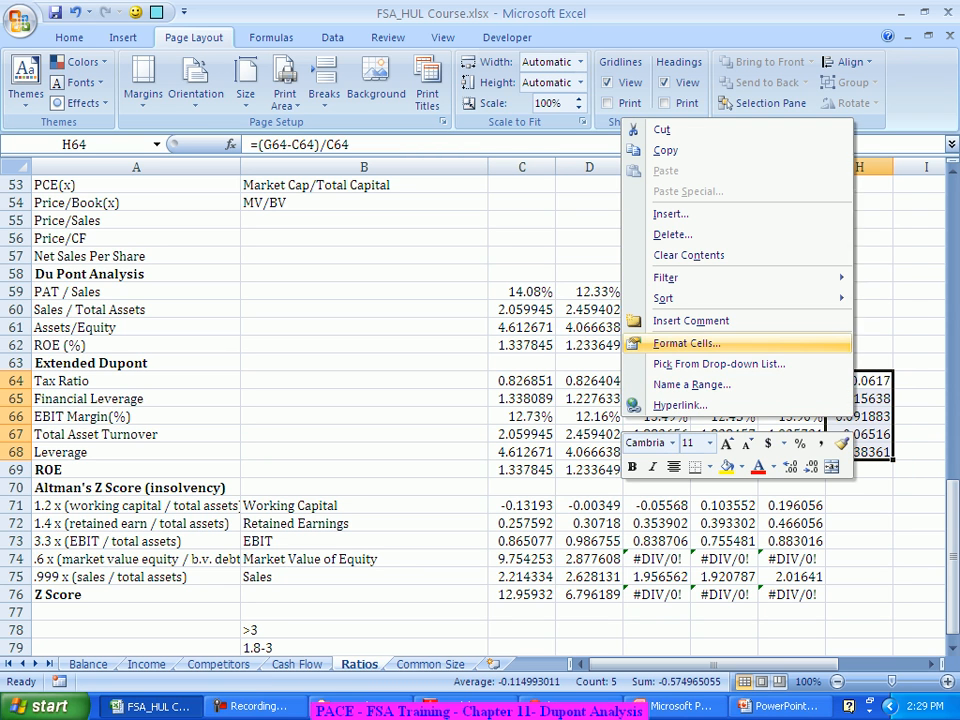
left_click(688, 344)
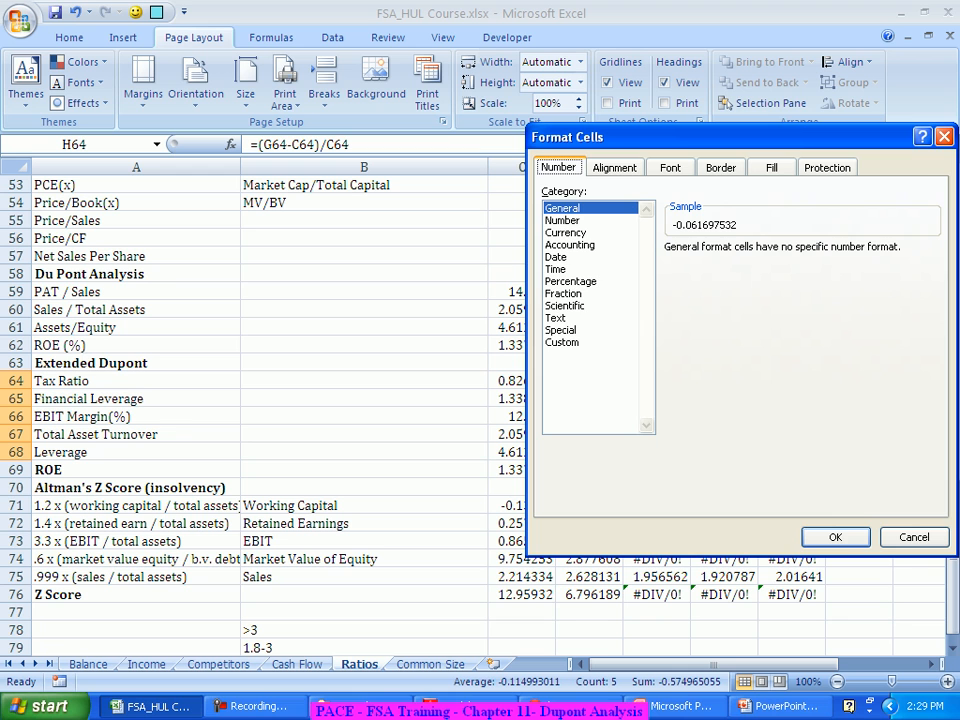
left_click(571, 282)
left_click(836, 537)
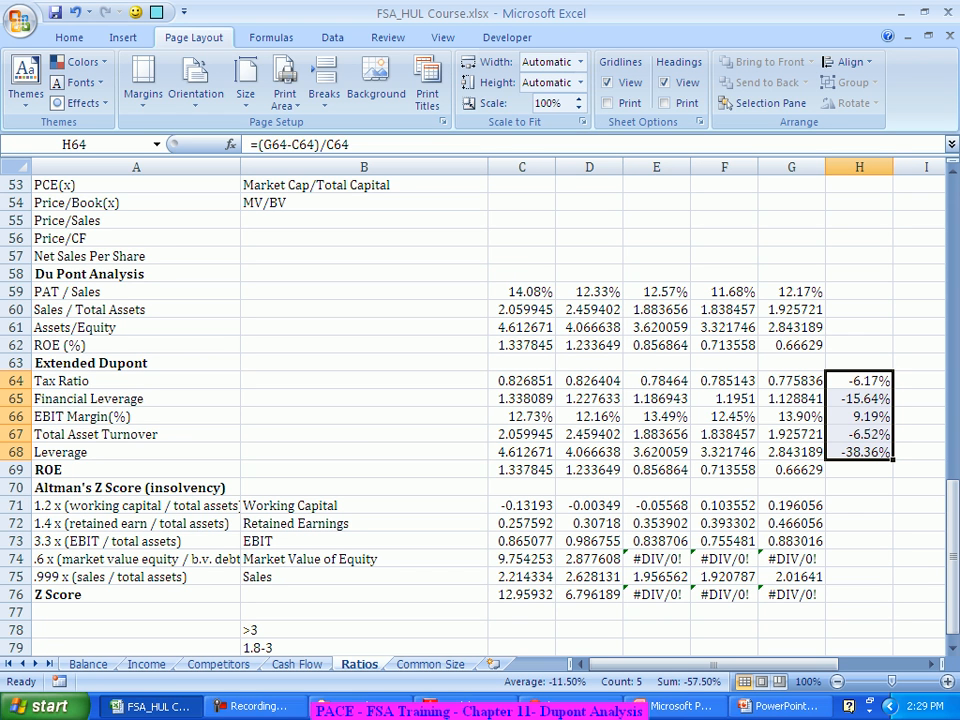
- Change the Leverage row label in A68 to Assets/Equity
left_click(859, 452)
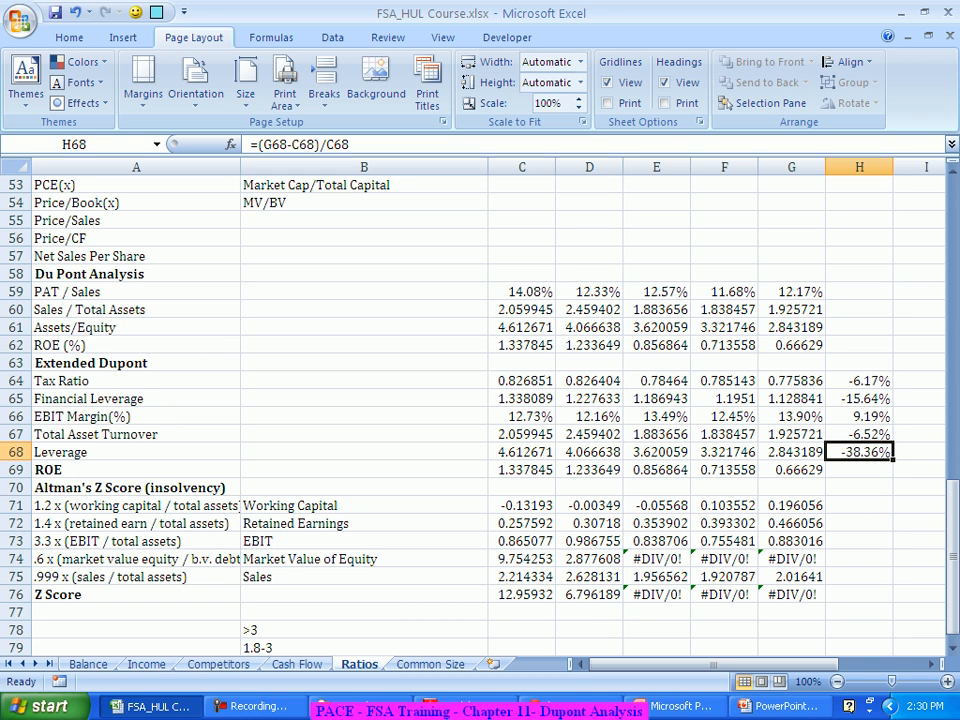
key("Home")
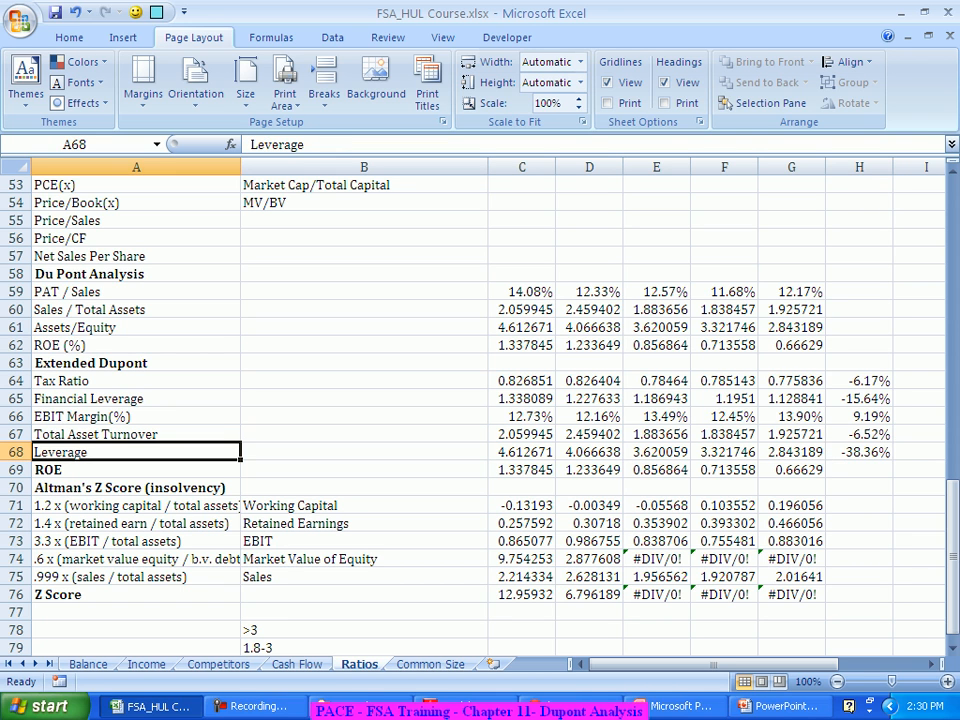
type("Assets/")
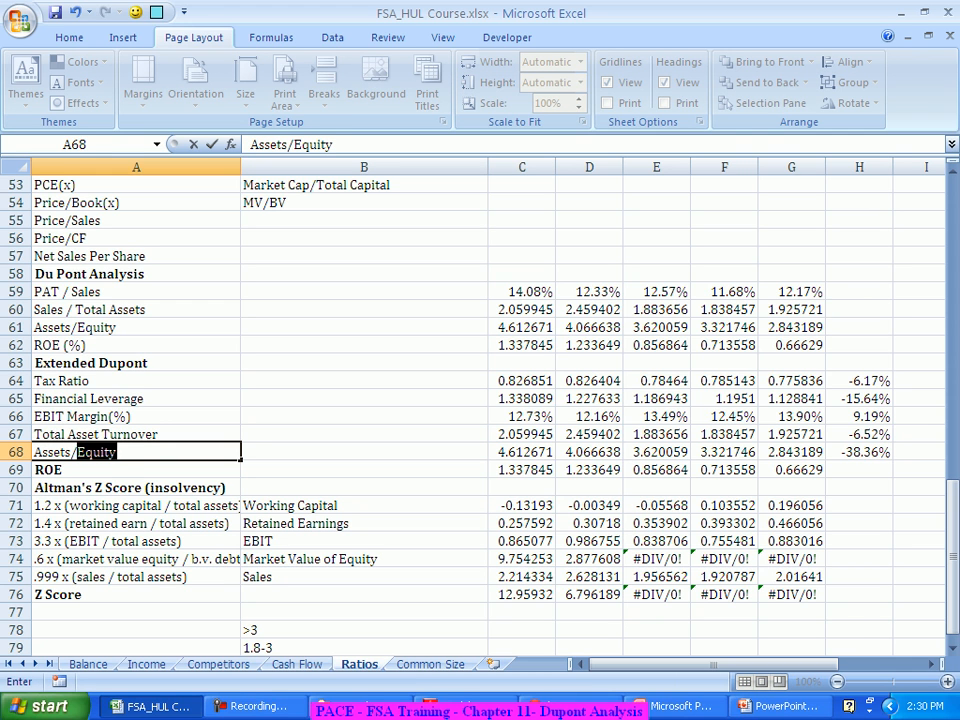
key("Return")
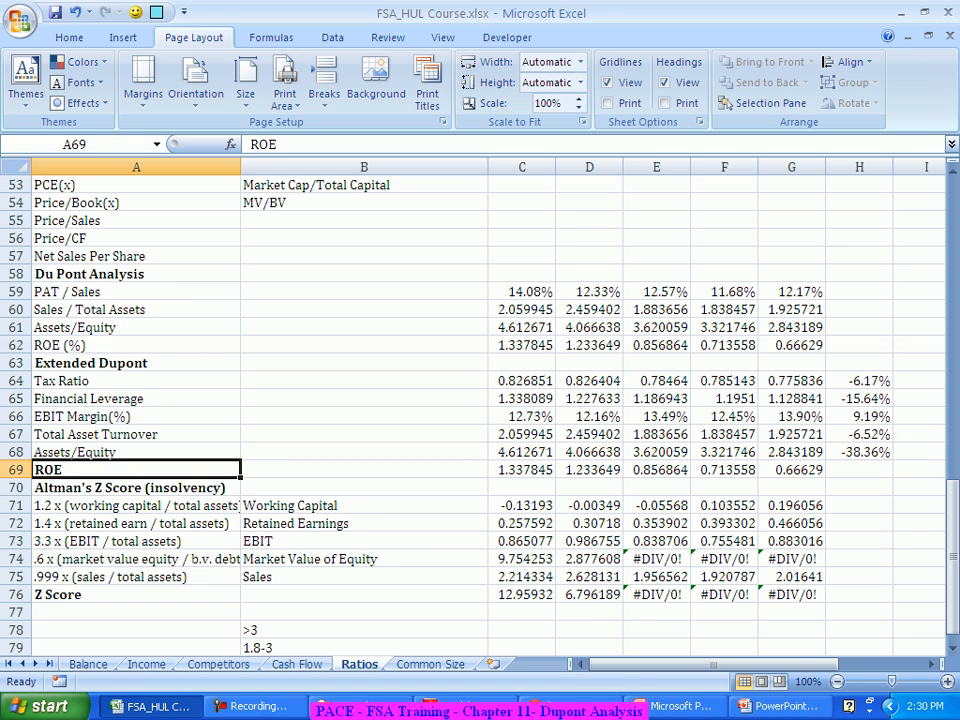
- Extend the relative change formula from H68 down to the ROE row in H69
left_click(859, 470)
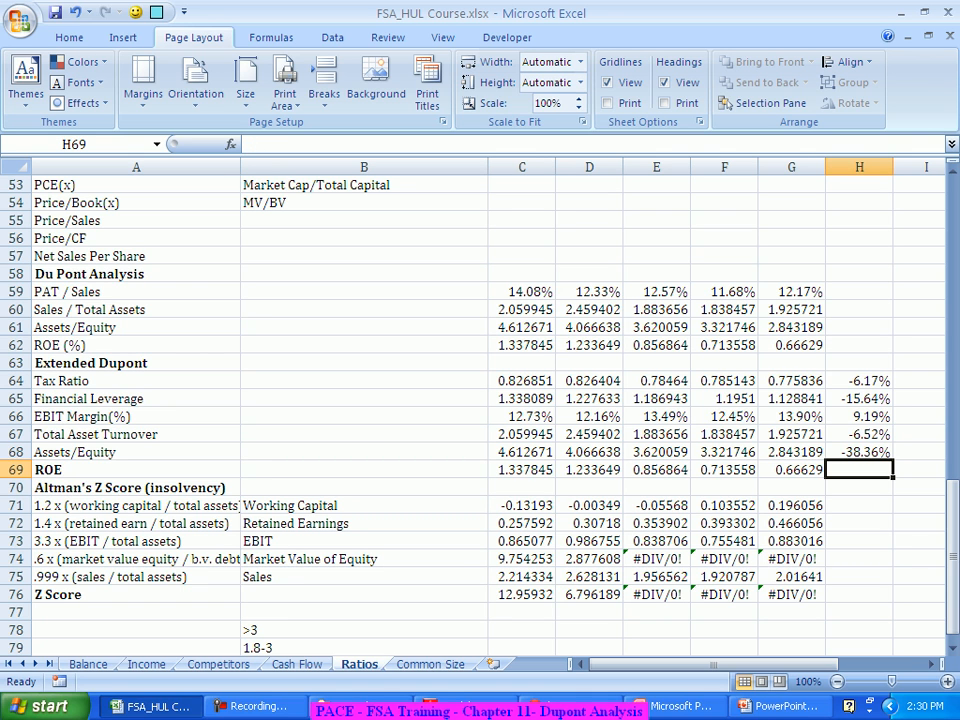
left_click(859, 452)
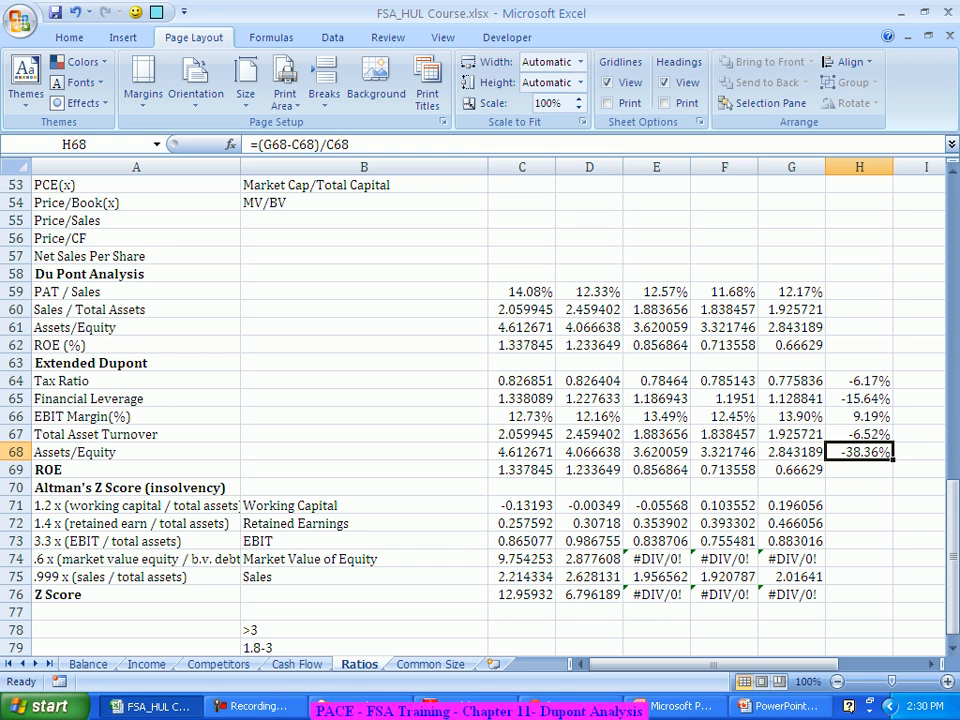
left_click_drag(892, 461, 892, 478)
left_click(859, 470)
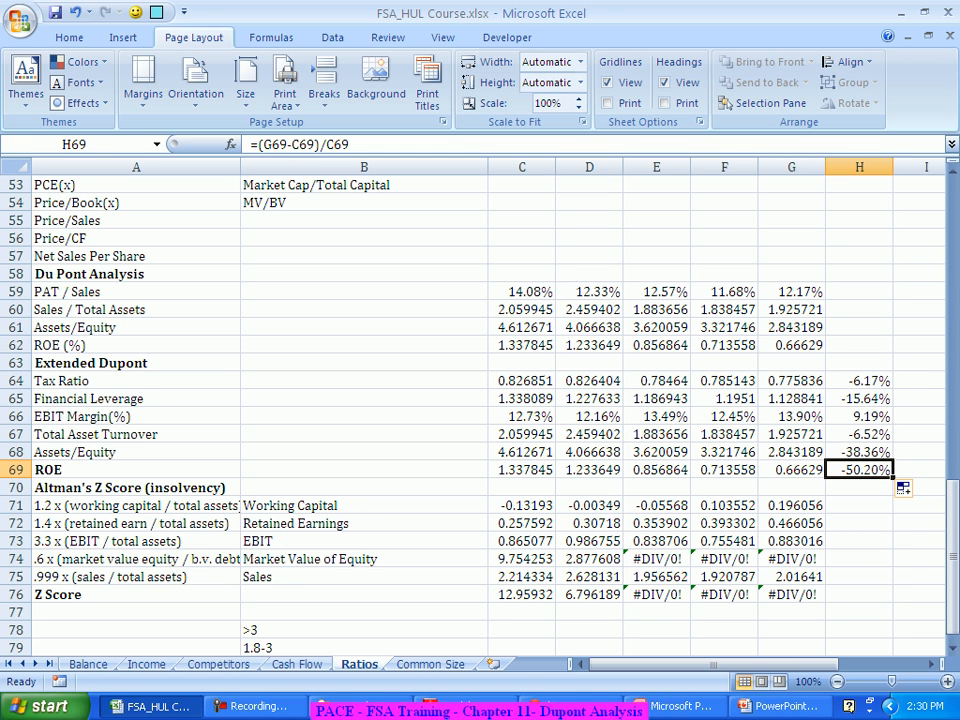
left_click_drag(859, 381, 859, 452)
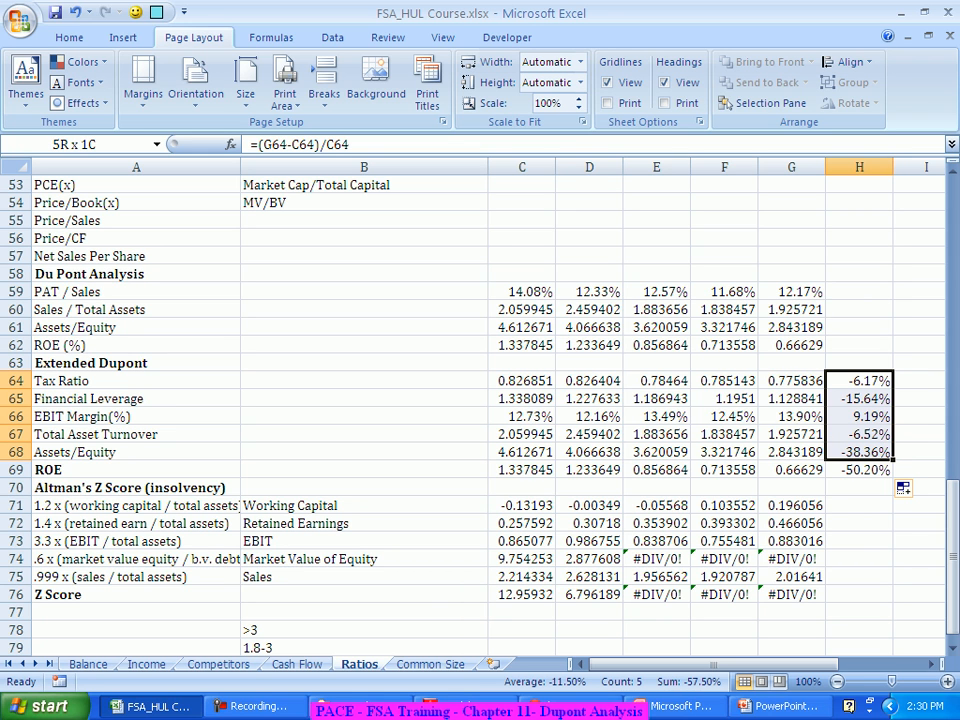
left_click(859, 452)
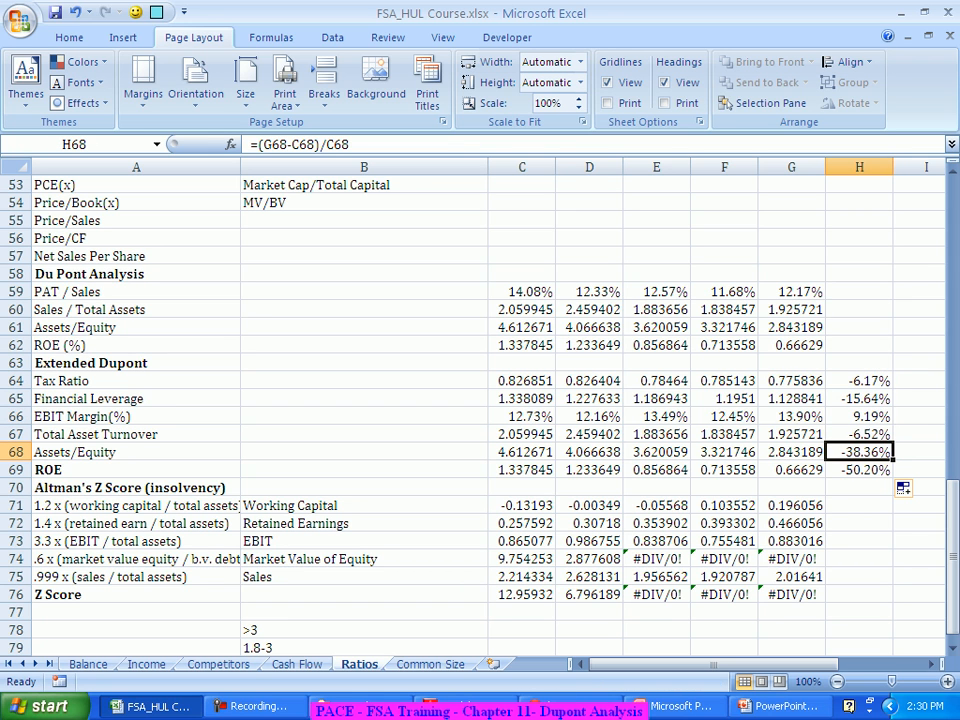
left_click(859, 399)
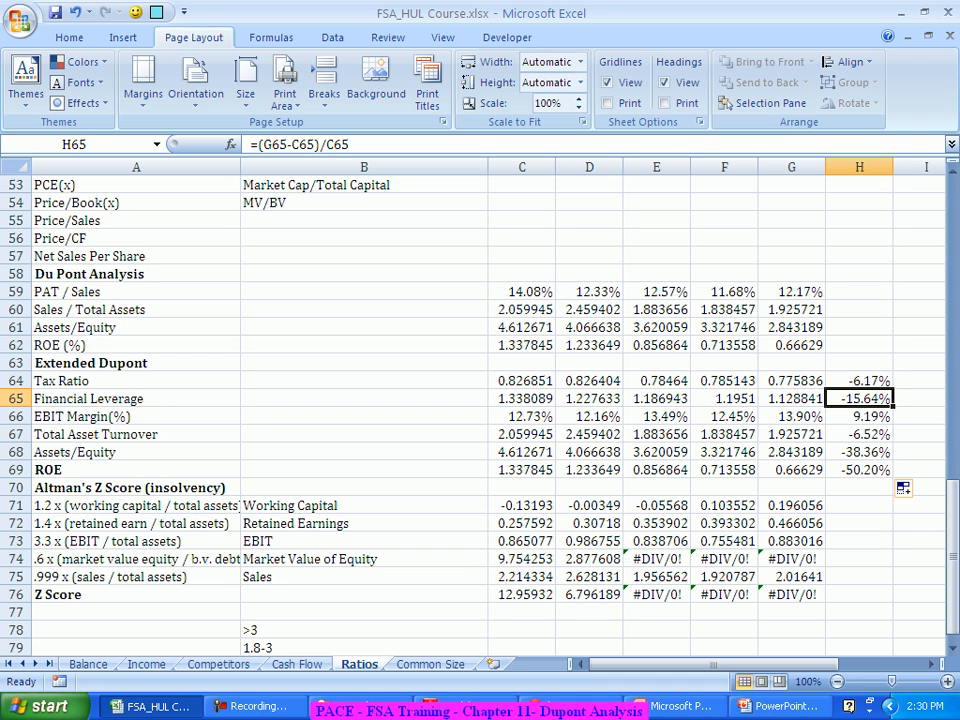